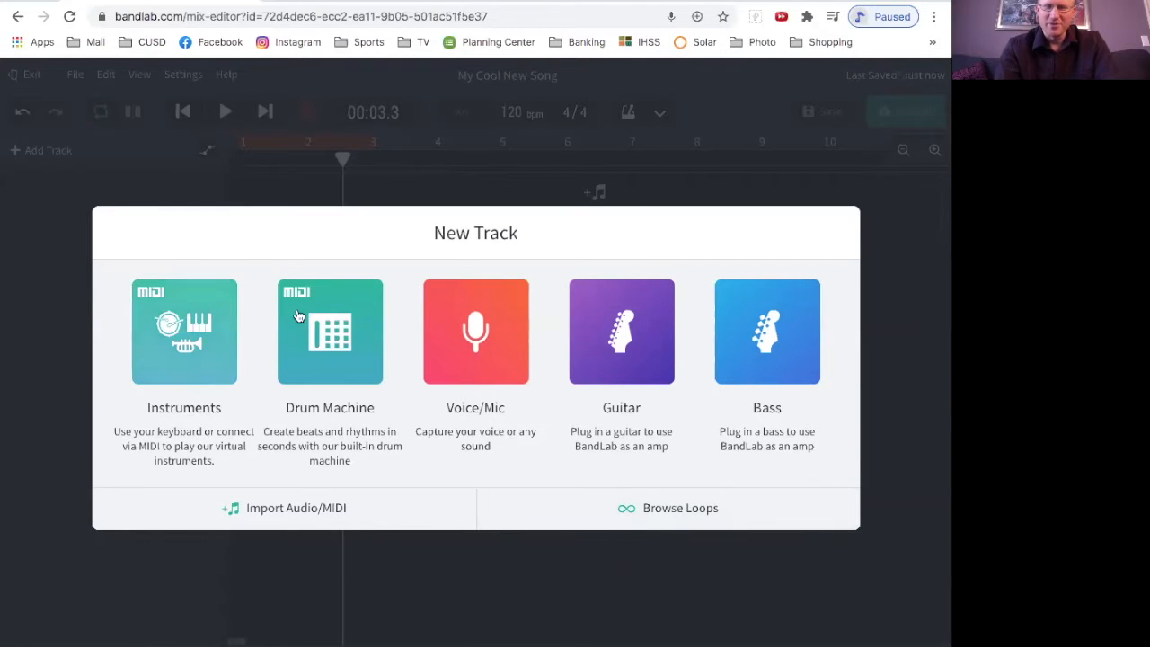
Step: Browse the full loop library, clear the old Drum and Rock filters, and filter by the Electronic genre and Drum instrument
left_click(690, 519)
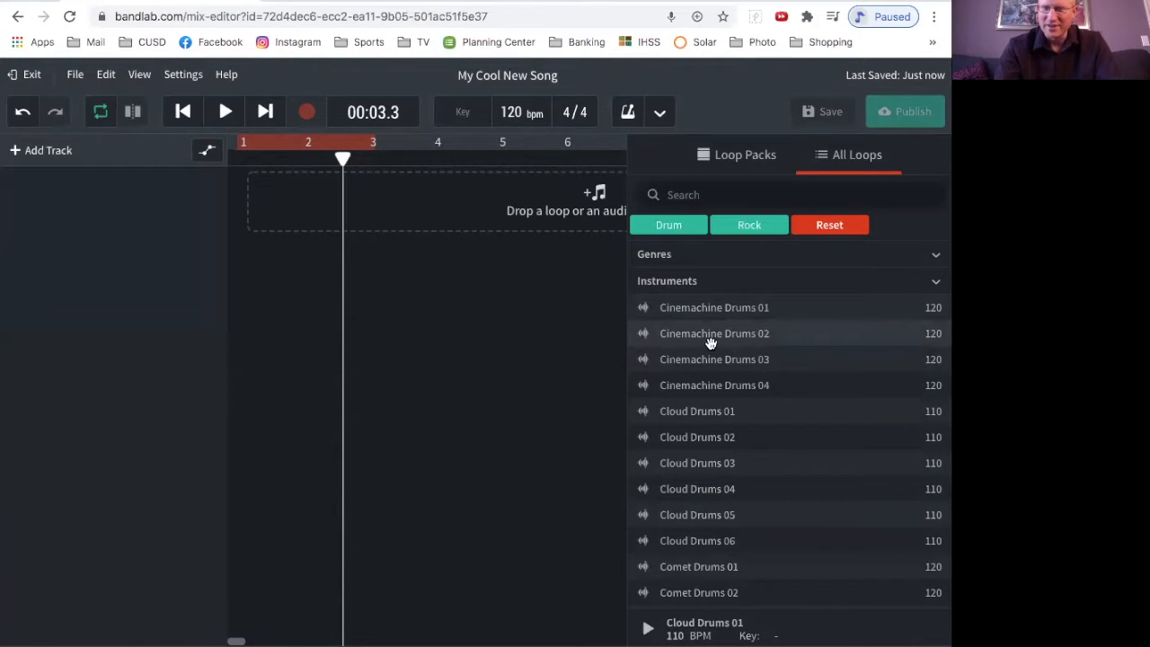
left_click(818, 224)
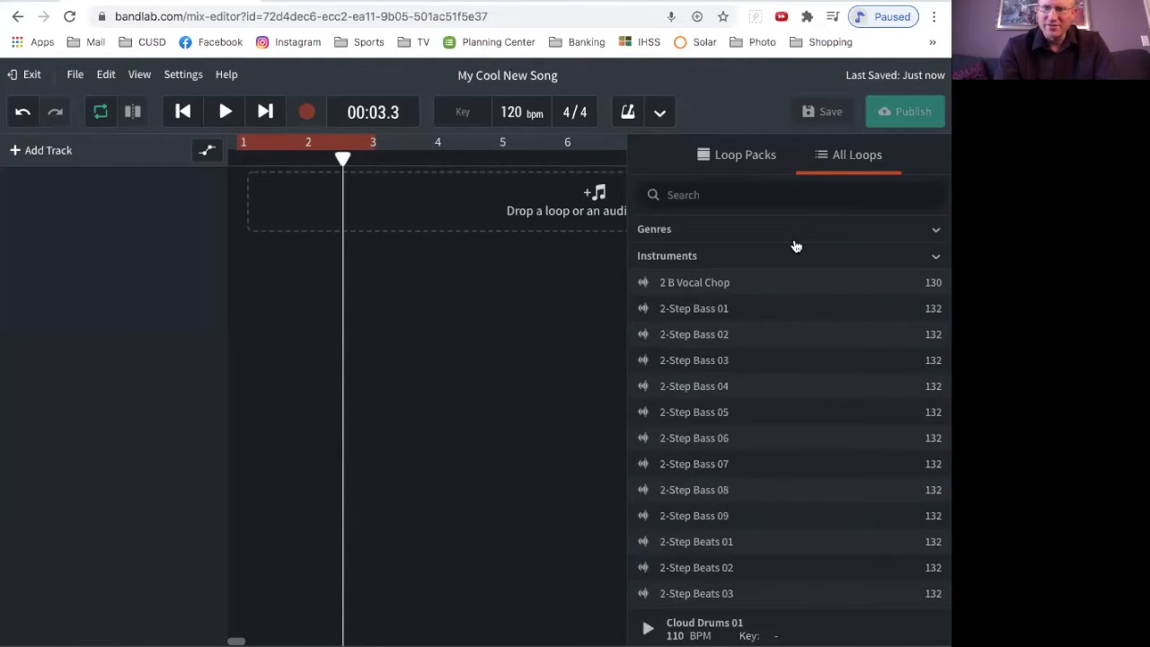
left_click(912, 226)
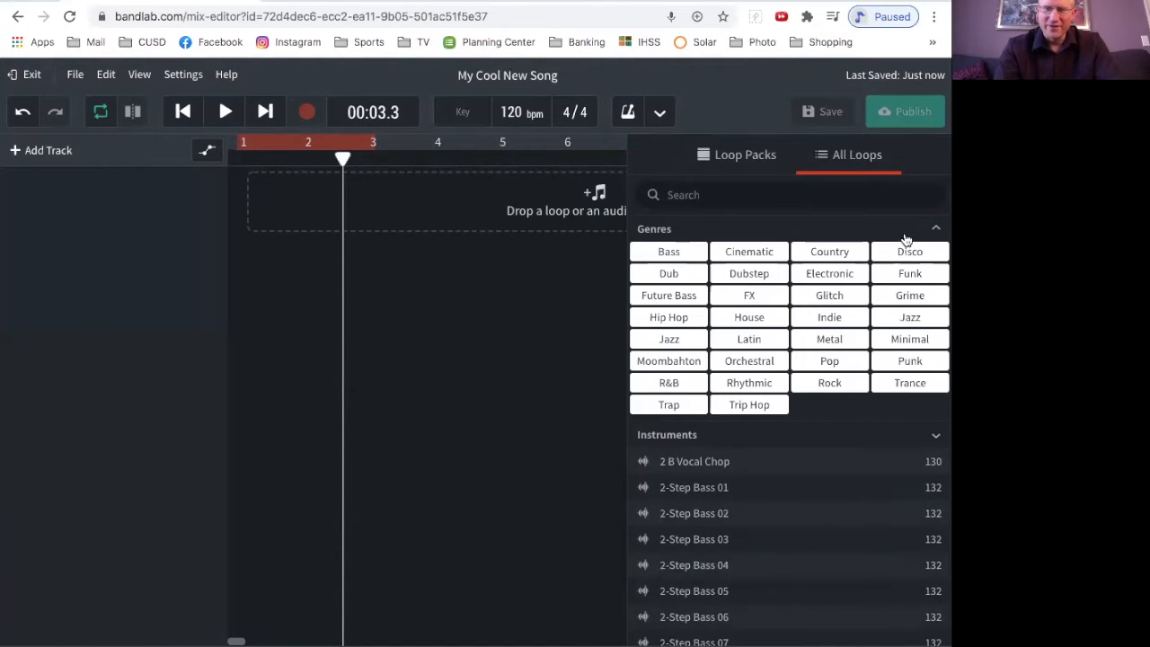
left_click(837, 275)
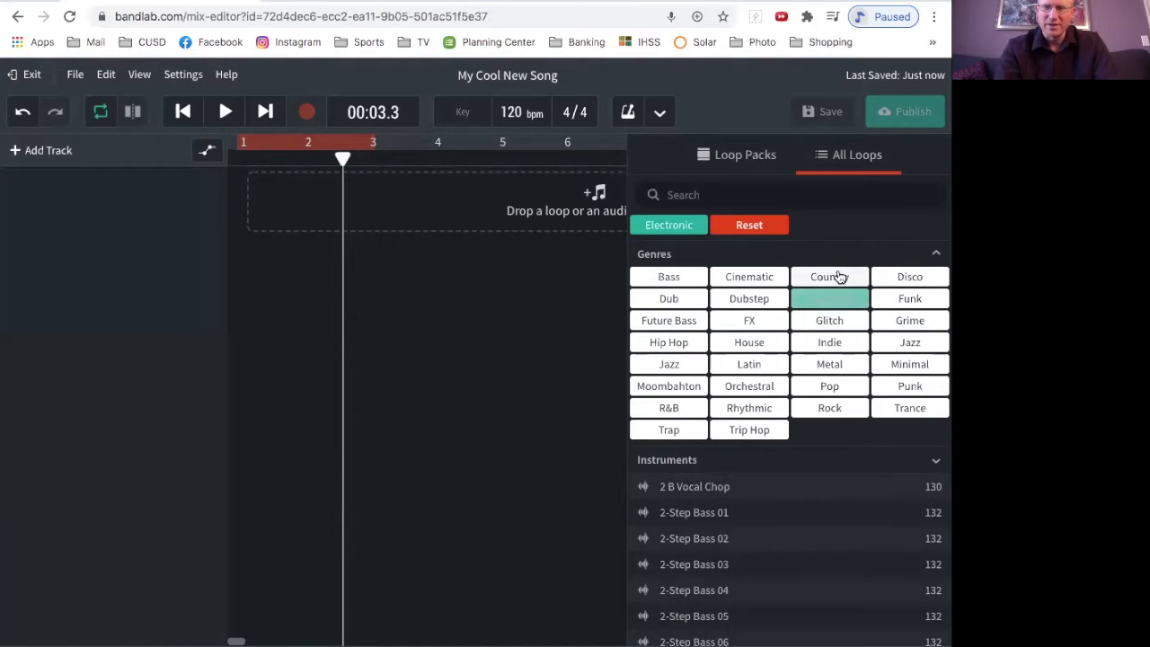
scroll(722, 422, "down", 1)
left_click(722, 419)
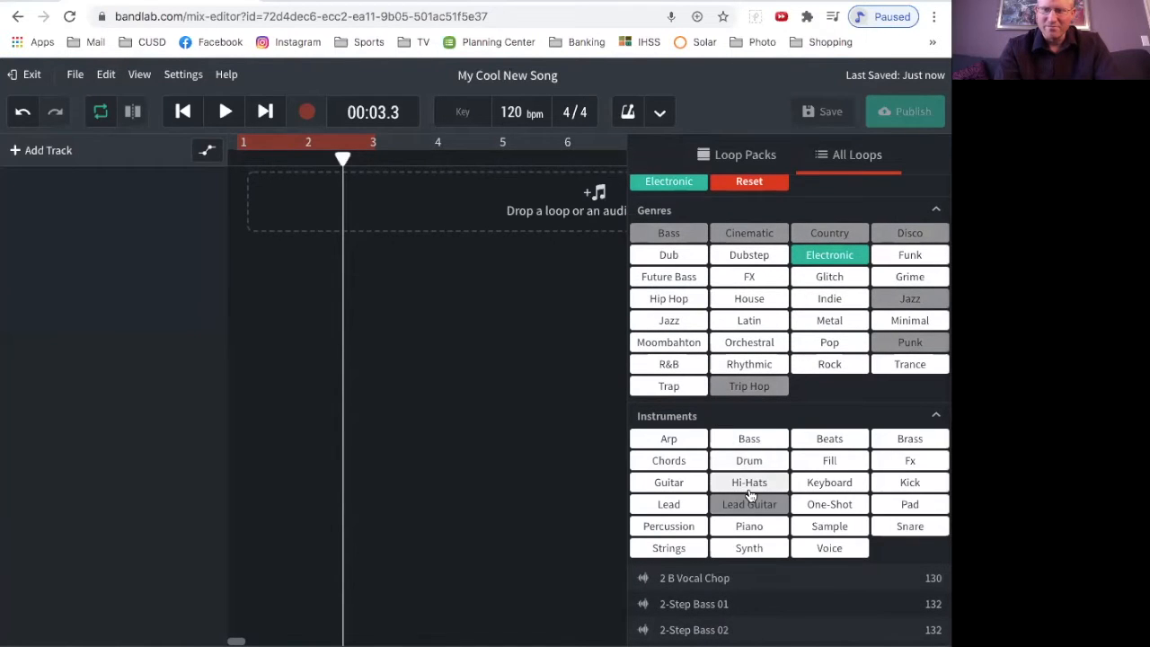
left_click(764, 465)
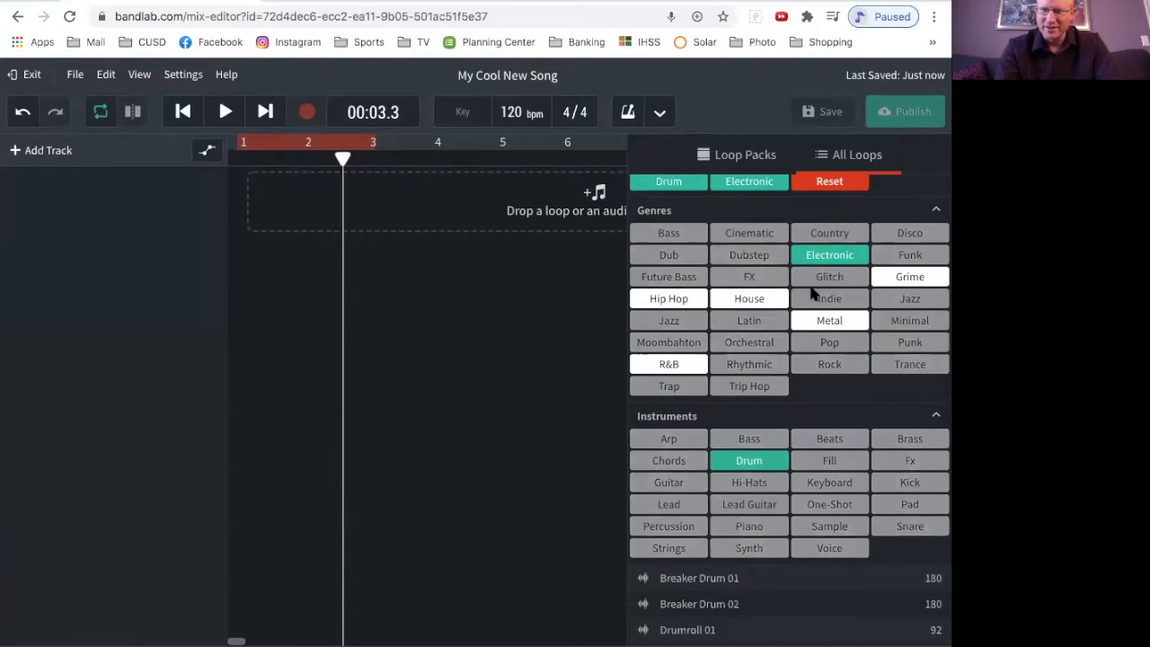
left_click(936, 417)
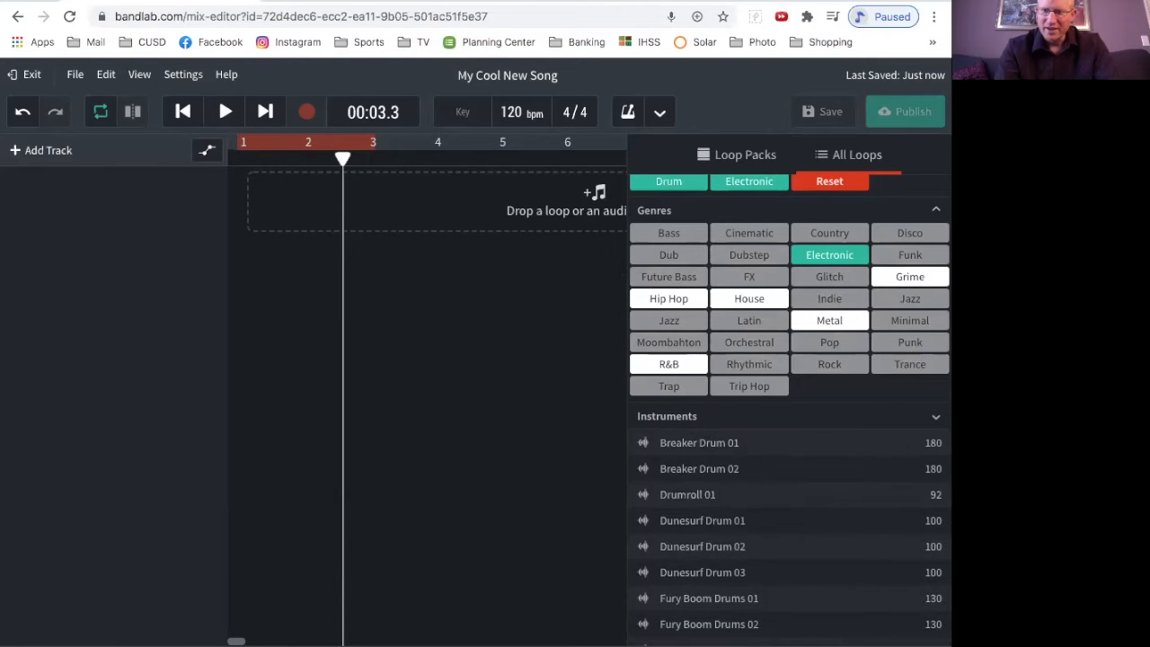
Step: Add the Grime Drums 01 loop as a new track and move its clip to start at bar 1
scroll(837, 489, "down", 3)
scroll(837, 489, "down", 2)
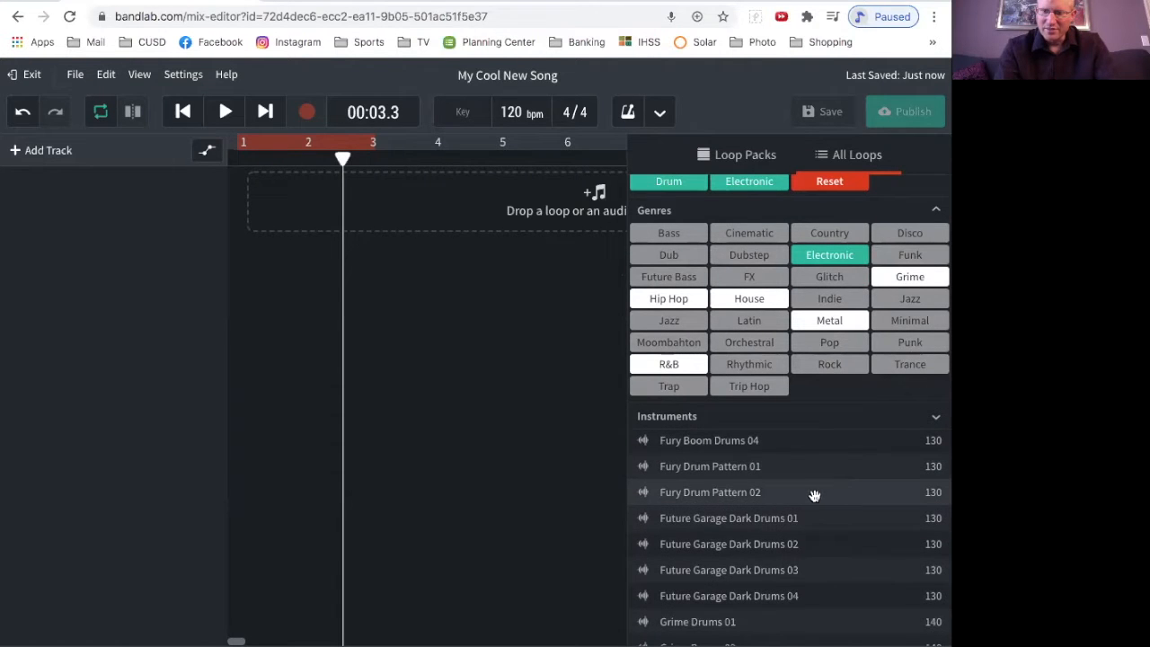
scroll(812, 500, "down", 3)
scroll(812, 490, "up", 1)
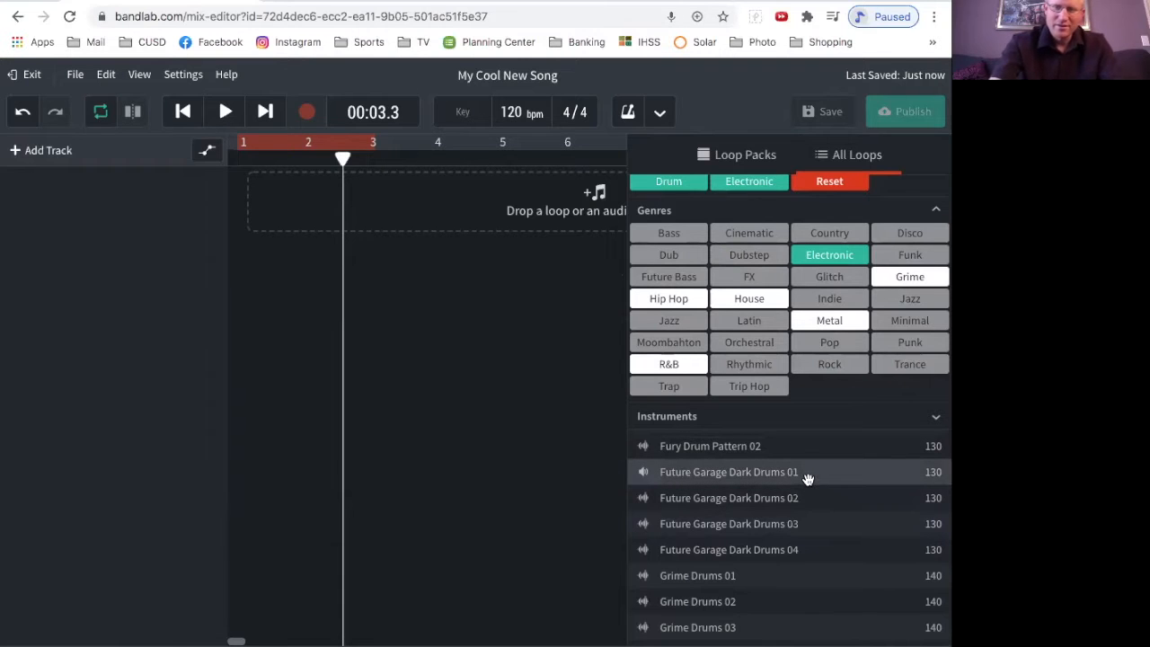
scroll(762, 575, "down", 1)
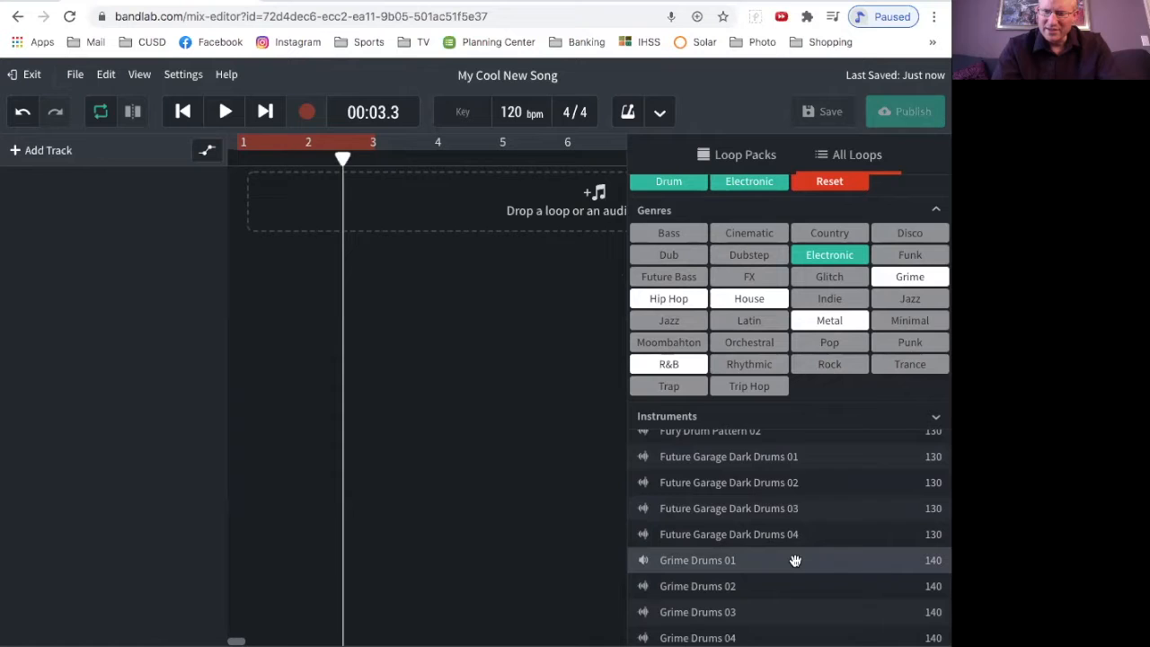
scroll(792, 561, "down", 2)
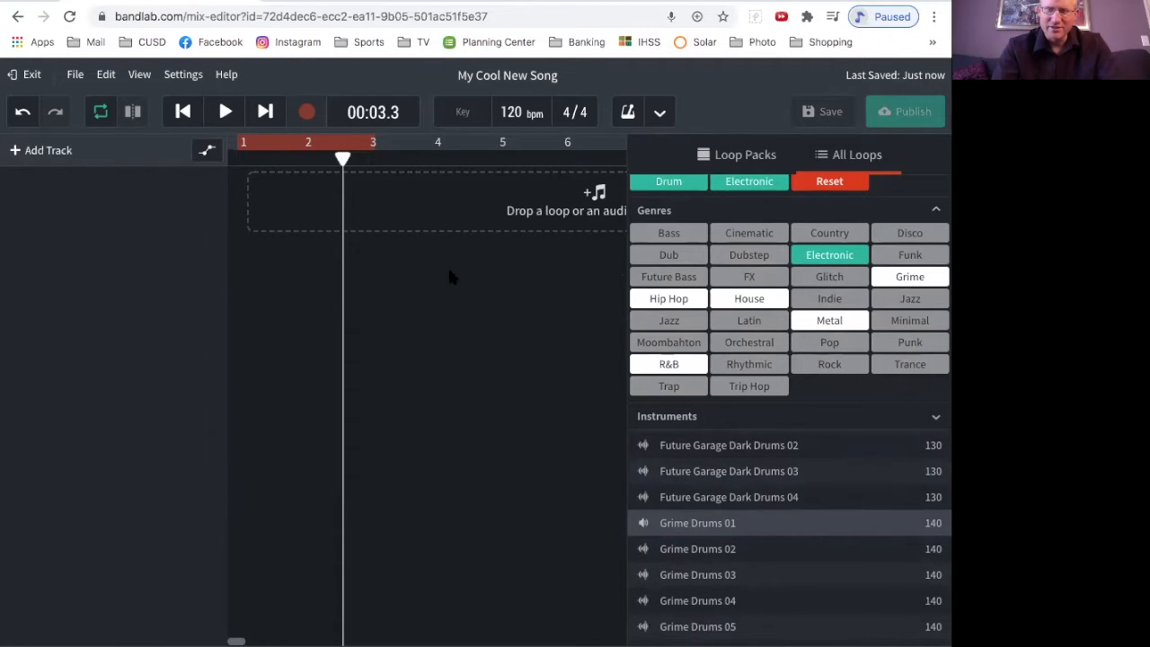
left_click_drag(292, 192, 296, 190)
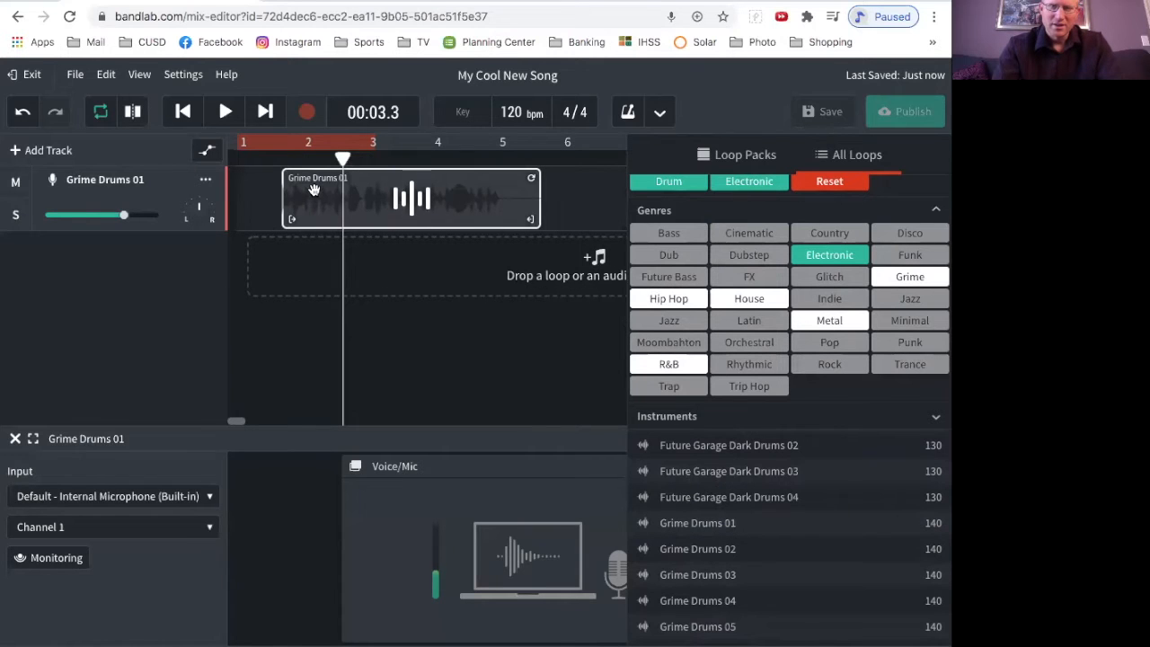
left_click_drag(384, 183, 324, 182)
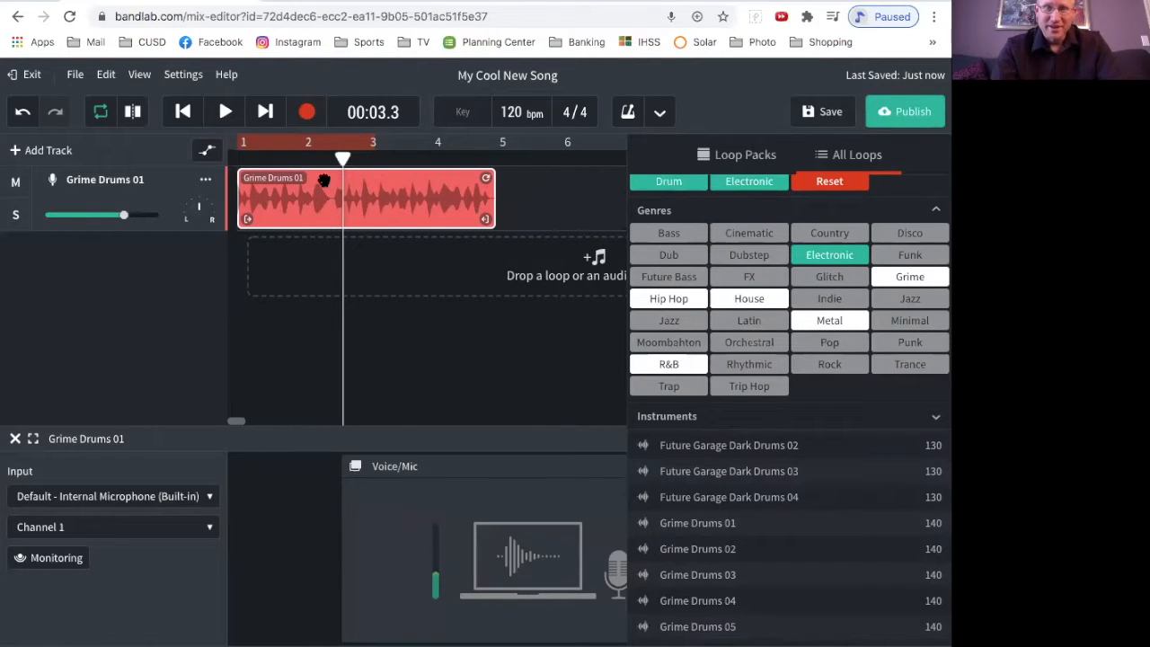
left_click_drag(371, 179, 281, 175)
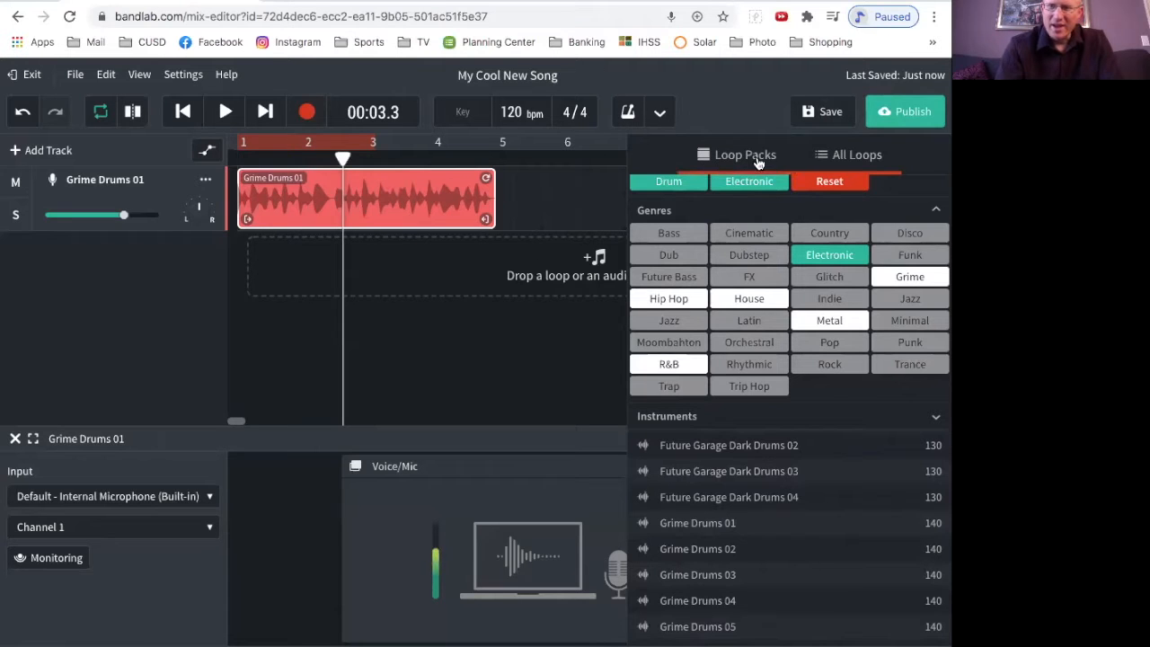
Step: Close the loop library and extend the Grime Drums 01 clip so it repeats up to bar 9
left_click(531, 247)
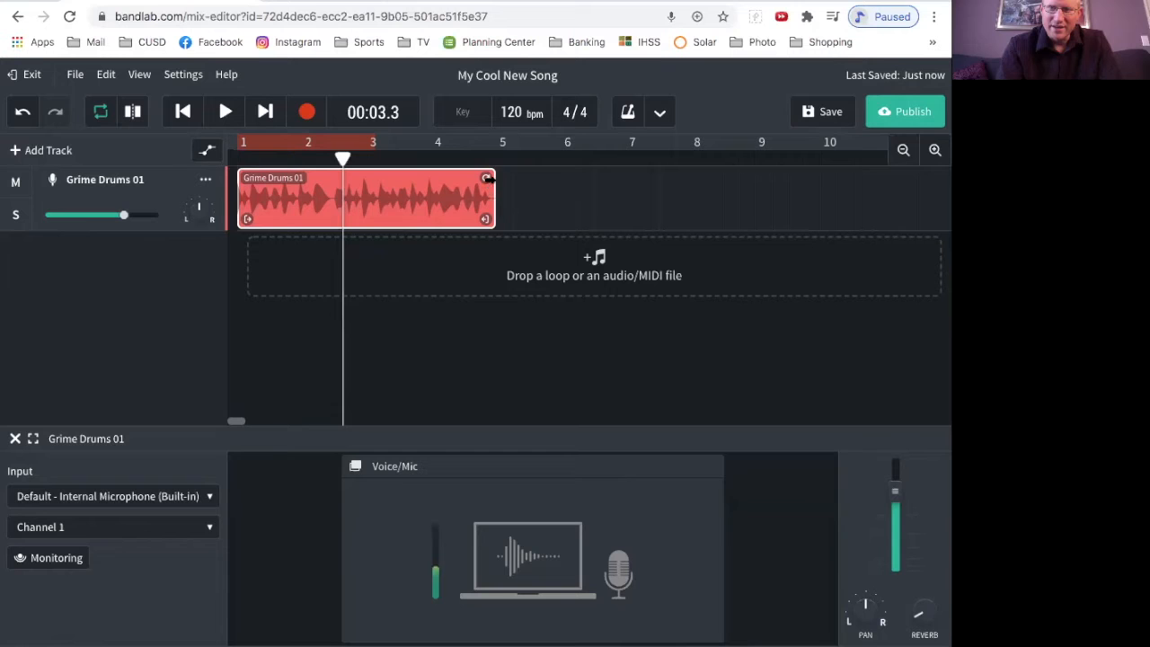
left_click_drag(485, 179, 742, 208)
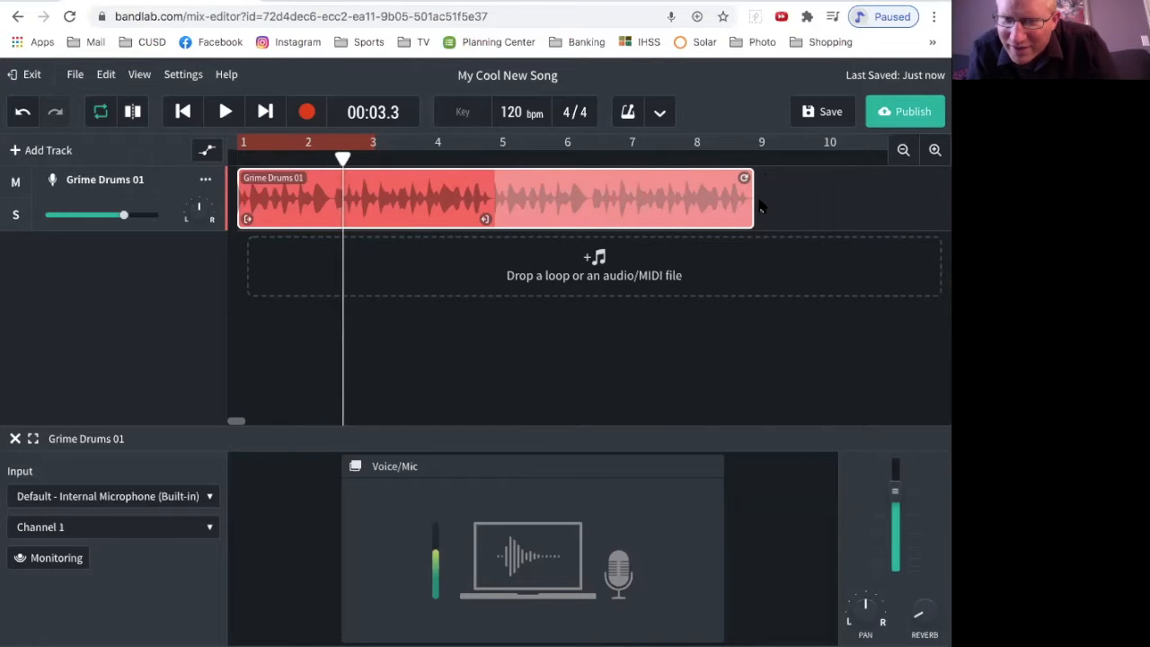
scroll(760, 207, "up", 5)
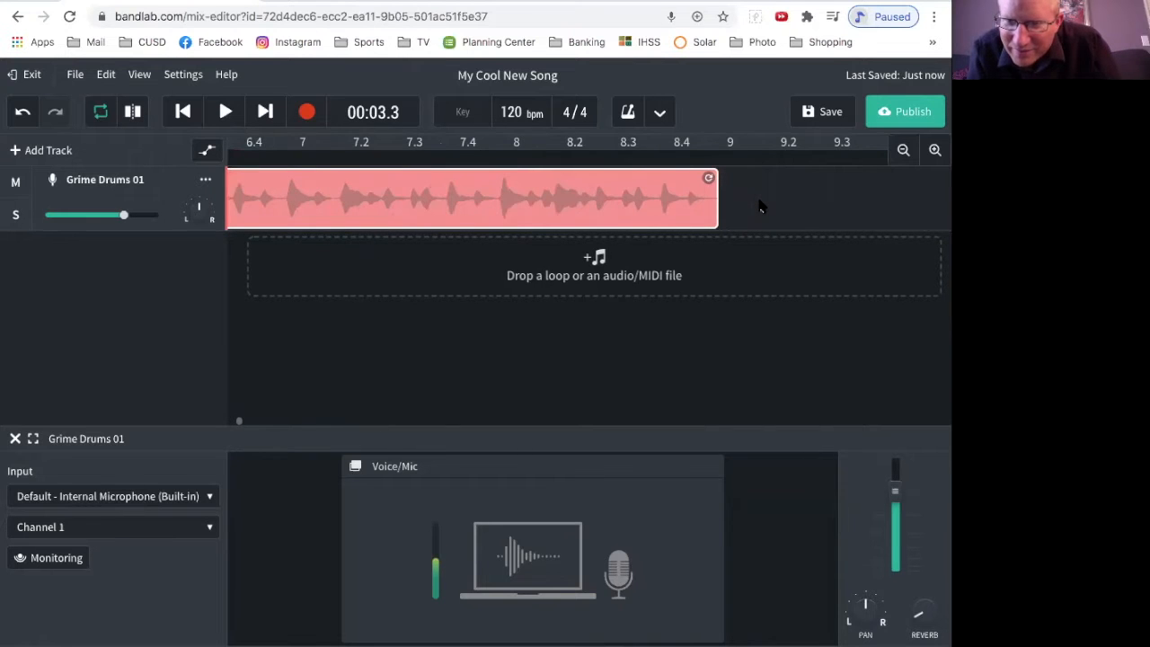
scroll(760, 207, "down", 6)
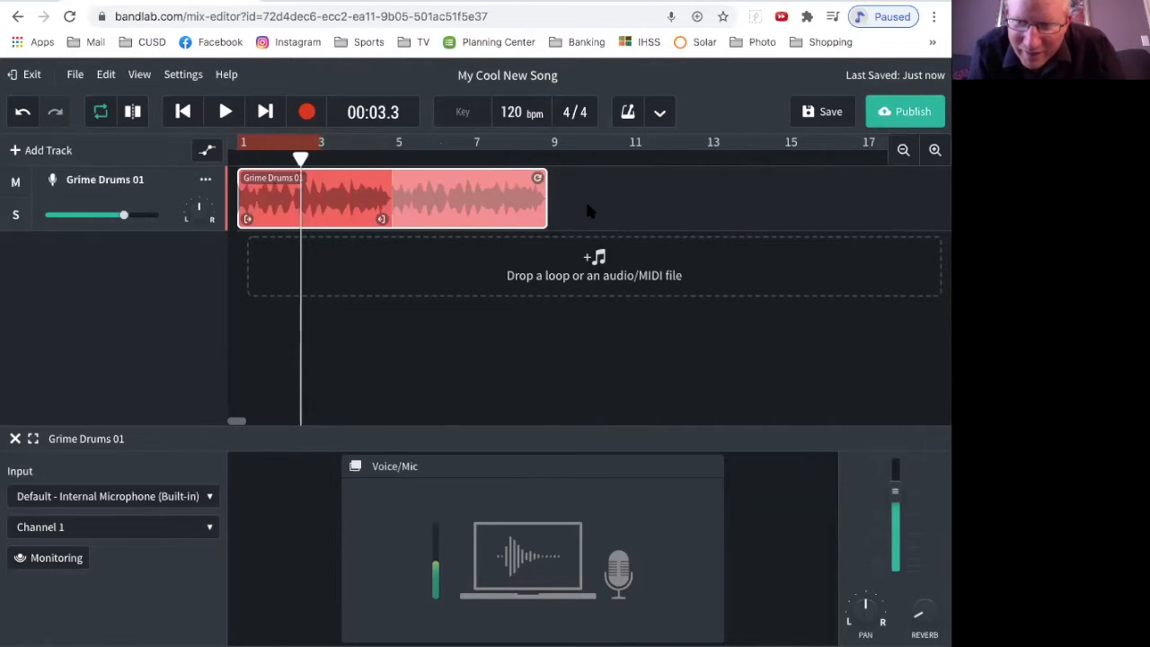
scroll(585, 198, "down", 6)
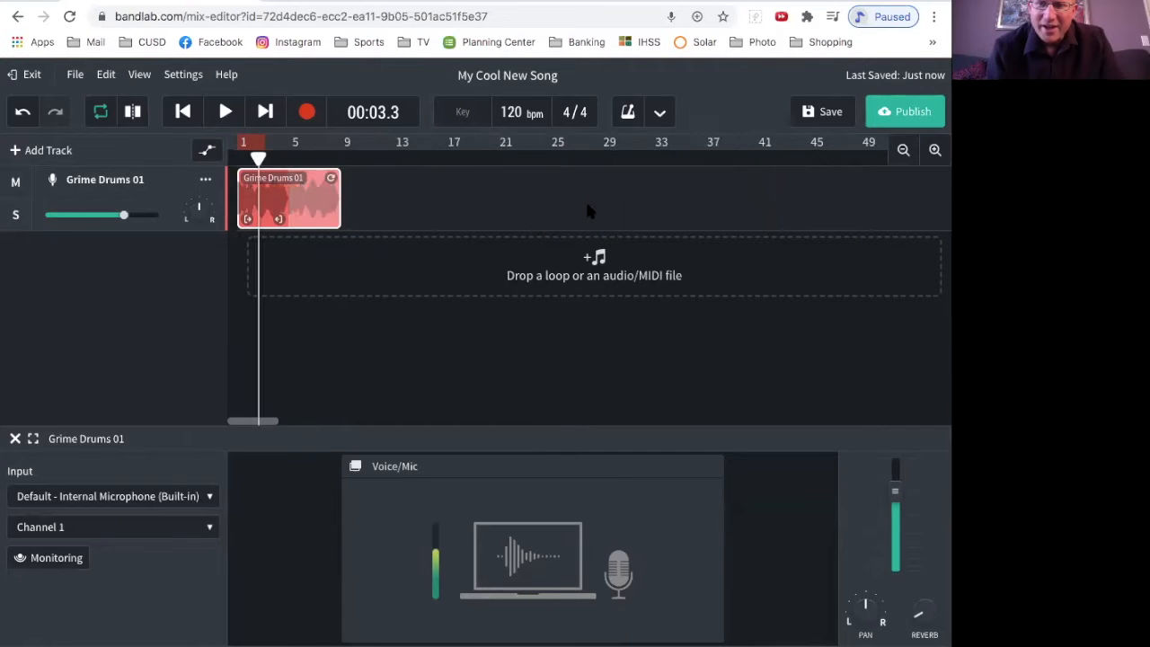
scroll(512, 189, "up", 3)
scroll(512, 188, "up", 5)
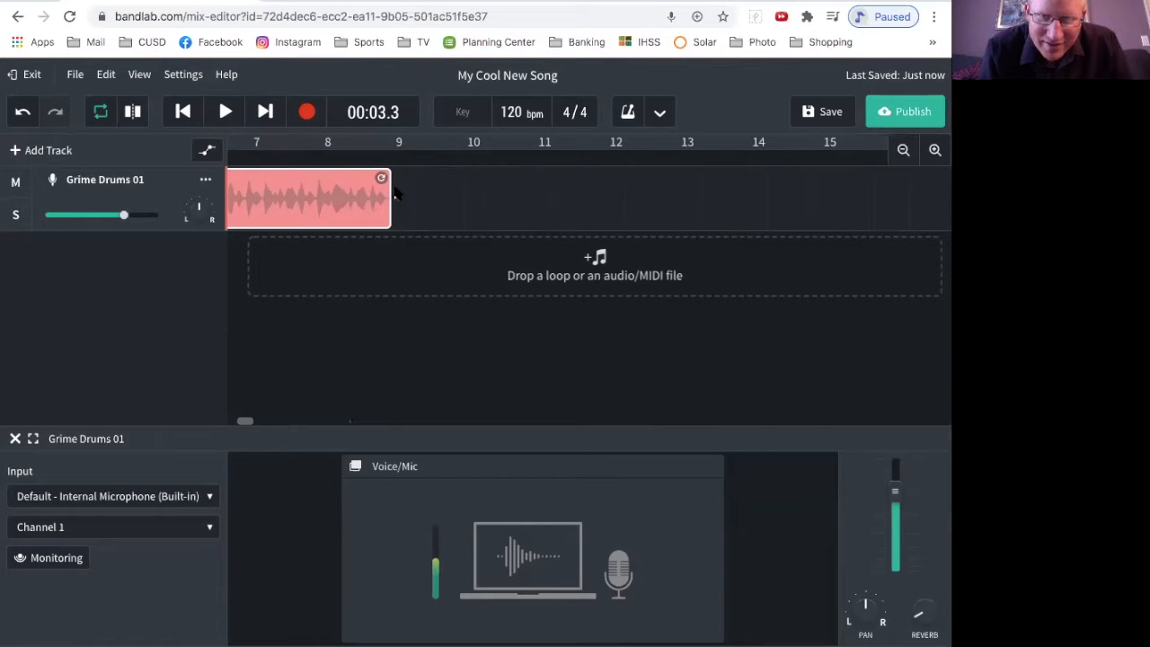
scroll(391, 196, "left", 10)
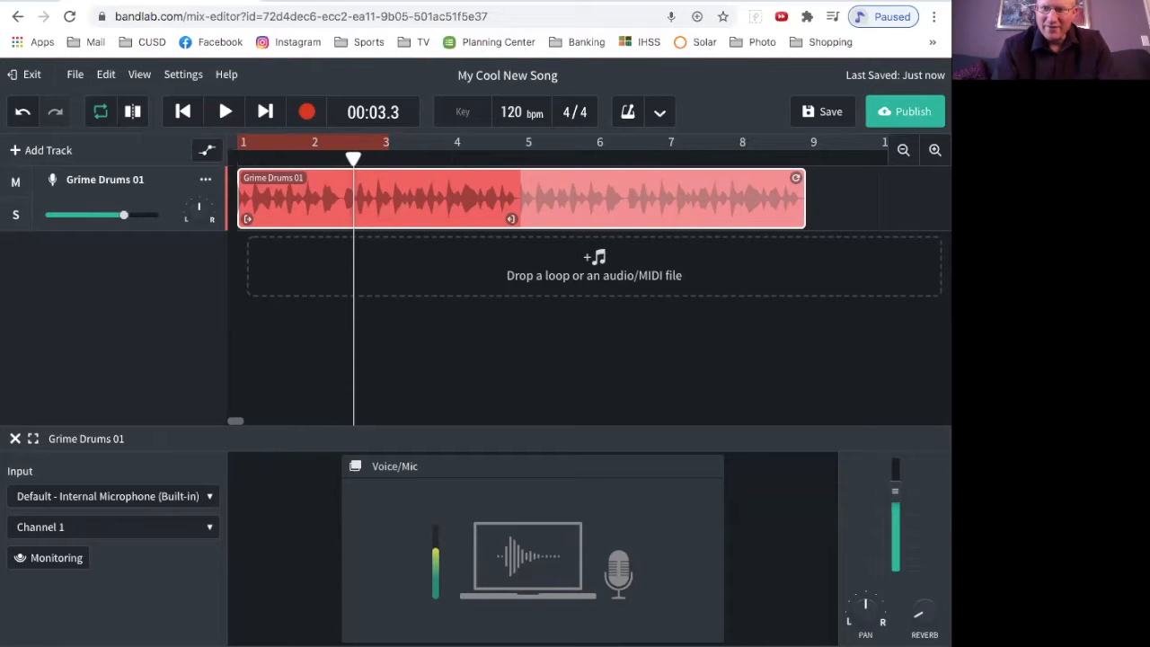
Step: Reopen the loop library, reset the filters, and filter by the Electronic genre and Bass instrument
left_click(760, 646)
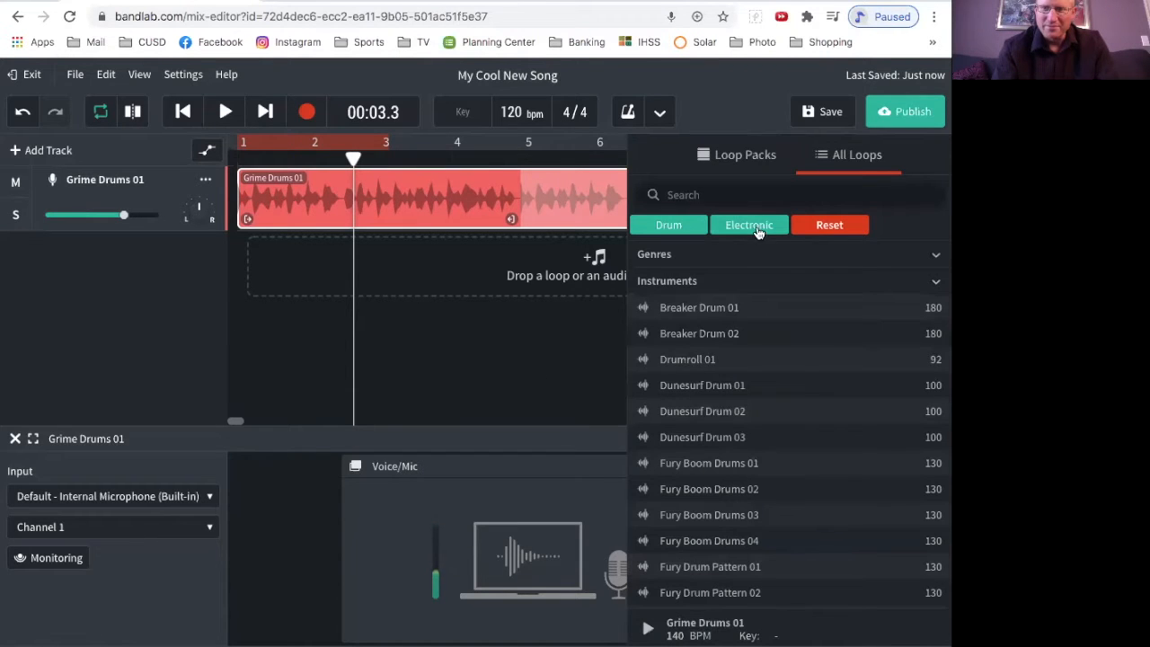
left_click(819, 227)
left_click(917, 230)
left_click(816, 272)
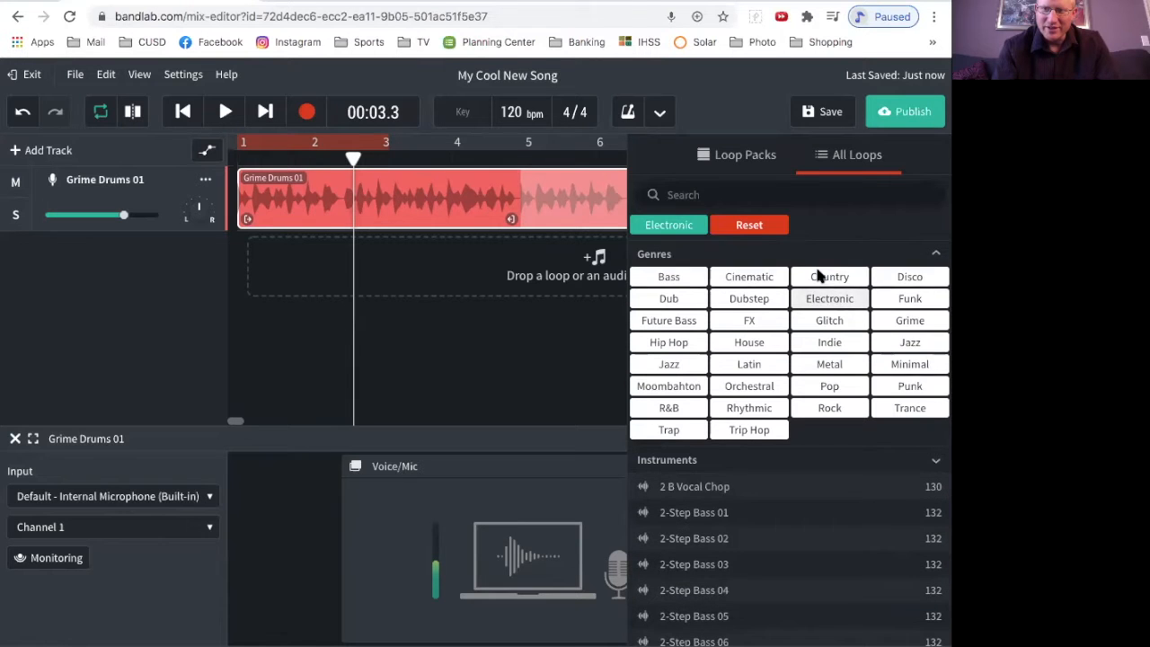
left_click(787, 459)
scroll(785, 485, "down", 1)
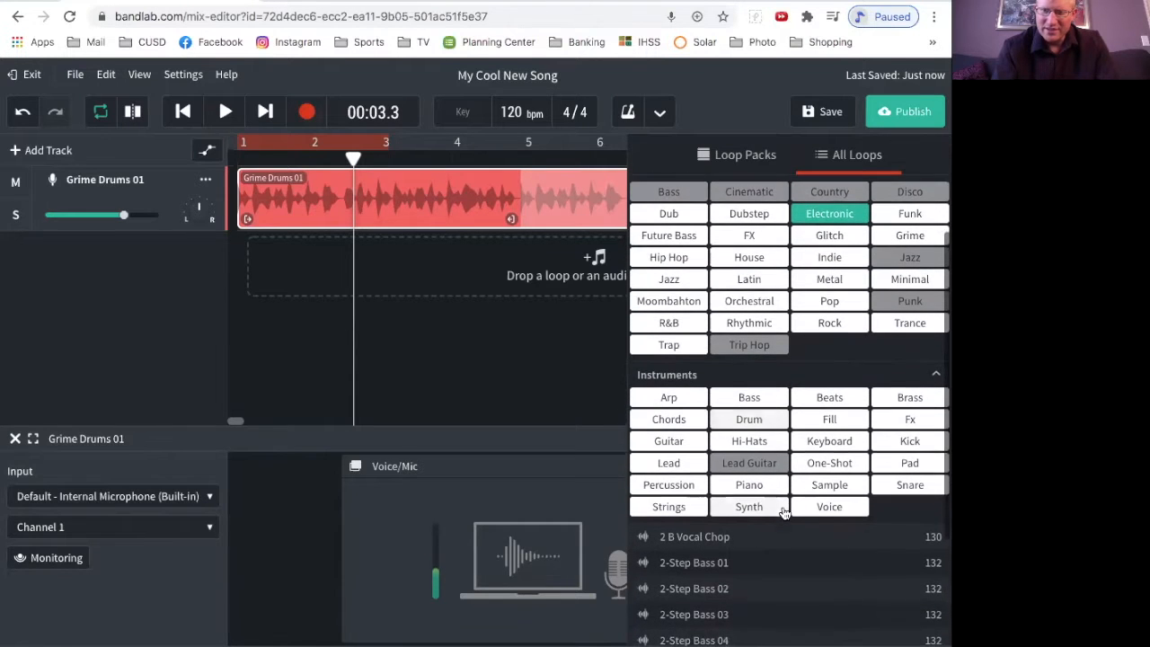
scroll(785, 510, "down", 1)
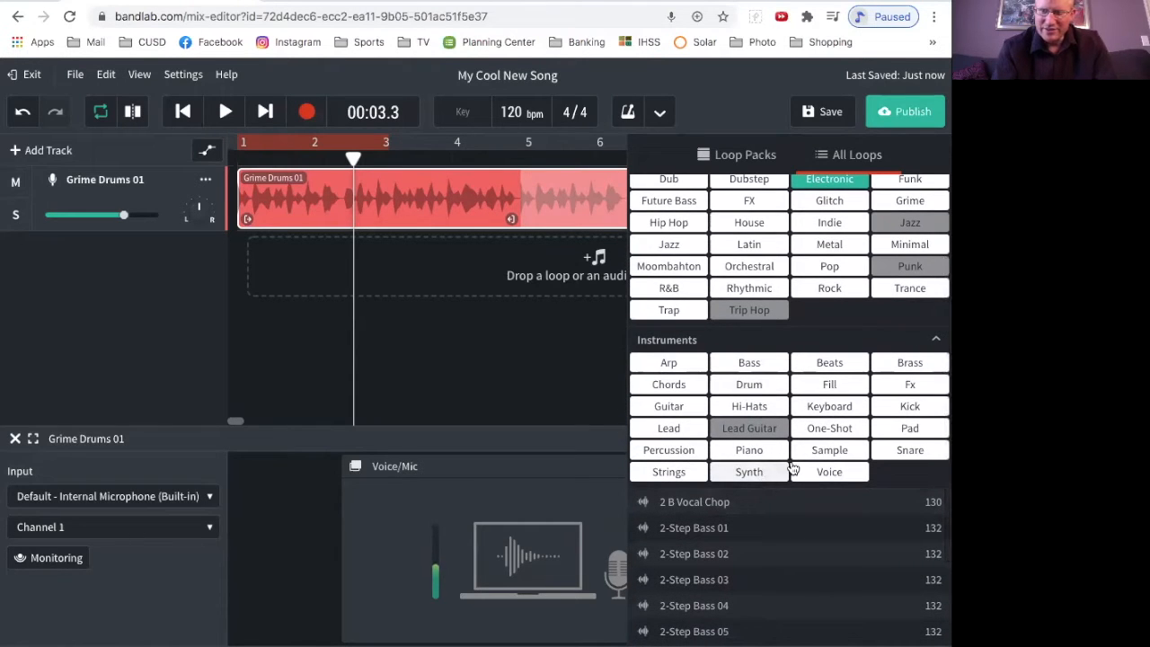
left_click(752, 368)
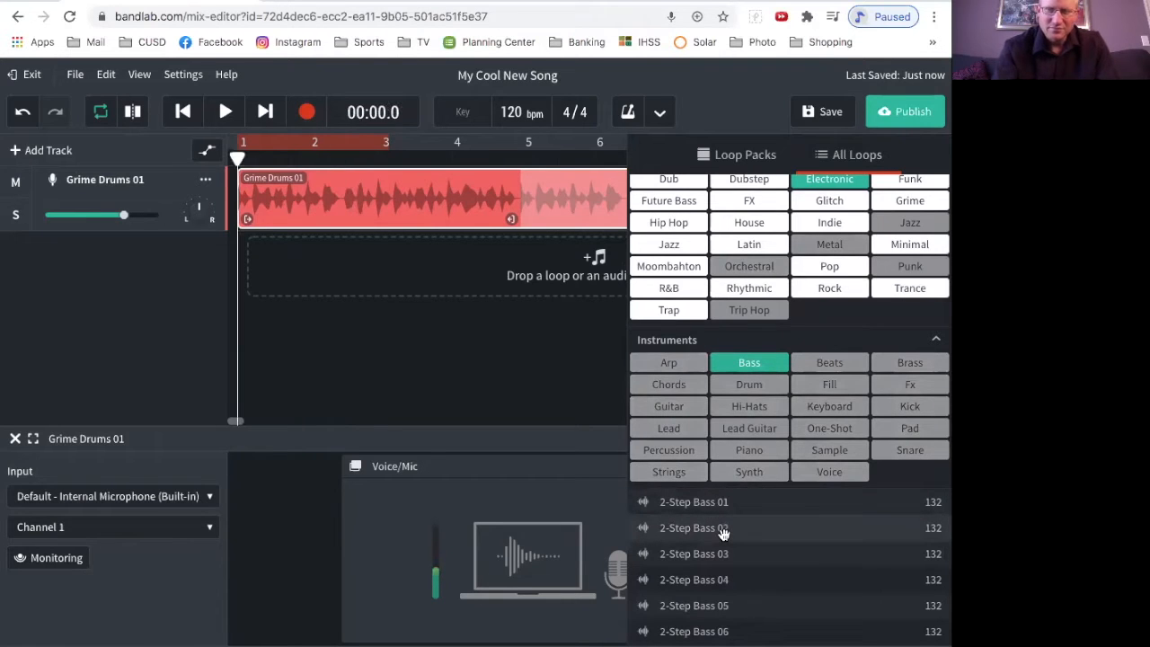
Step: Add the All Night Bass 01 loop as a second track and align its clip to bar 1
scroll(724, 544, "down", 3)
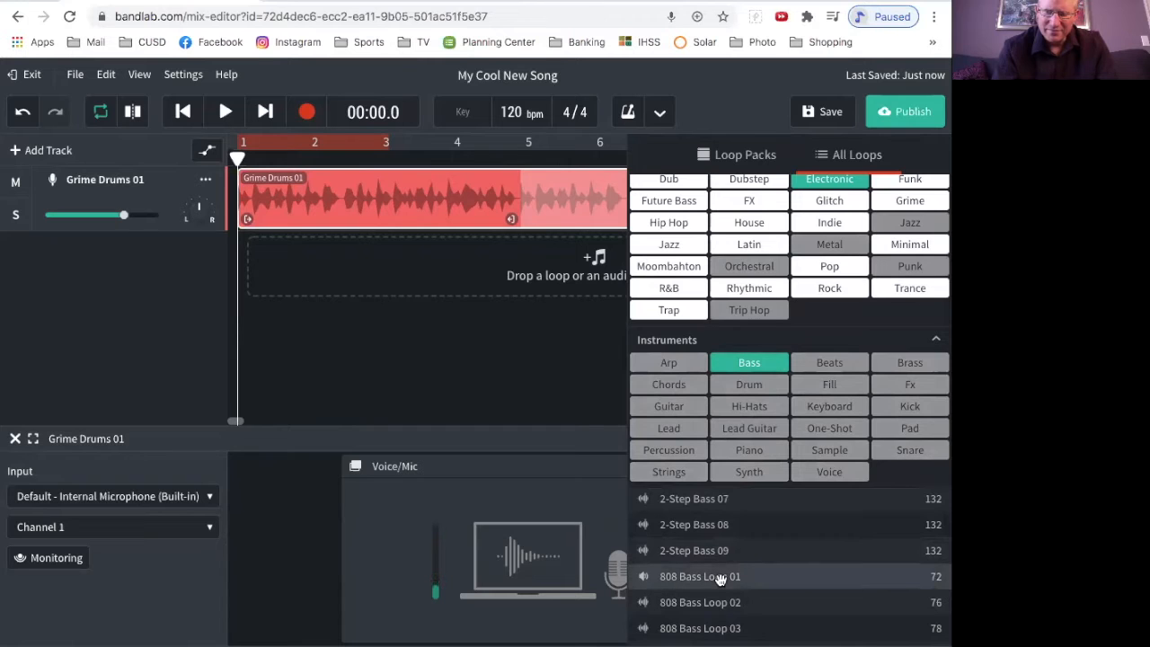
scroll(724, 580, "down", 2)
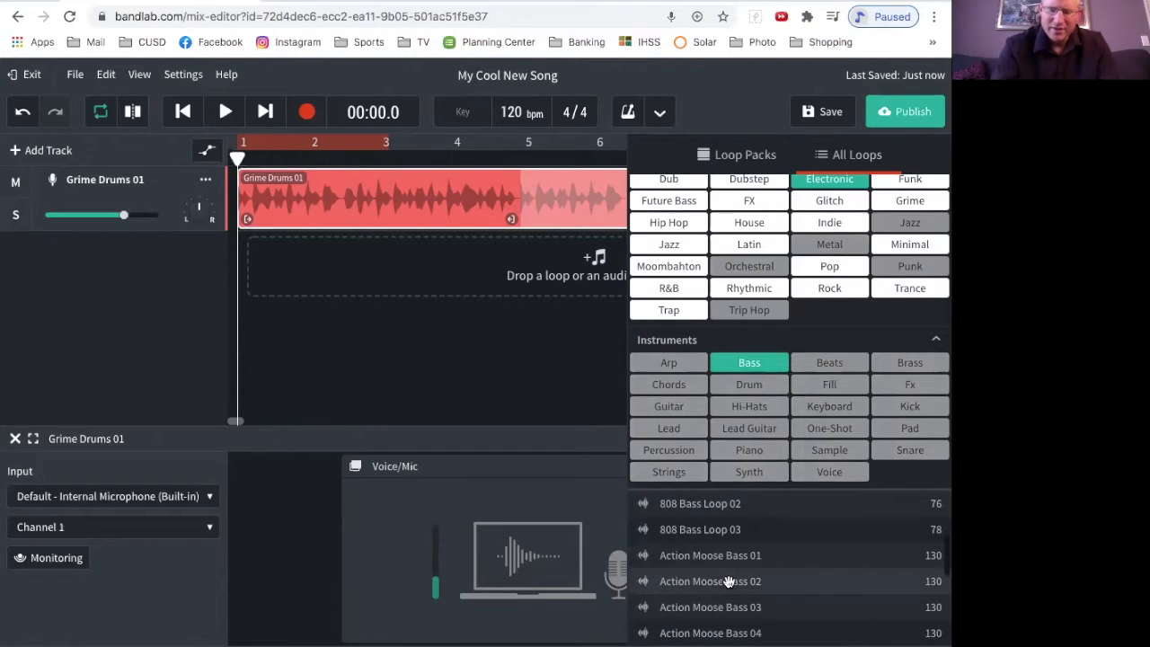
scroll(728, 581, "down", 5)
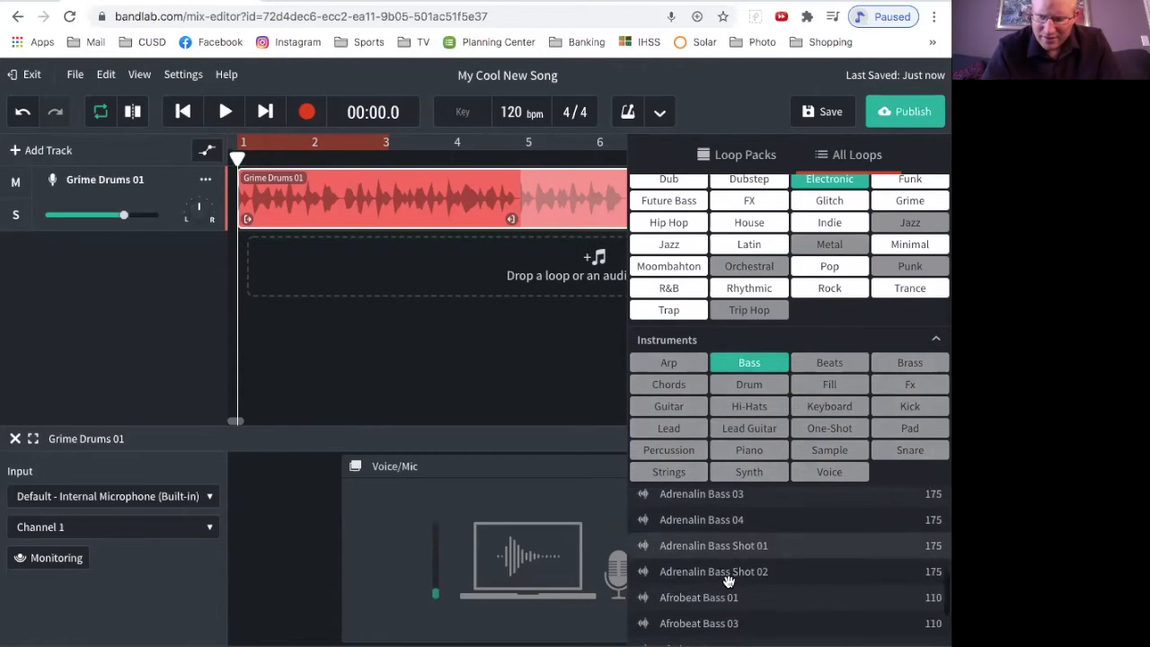
left_click(719, 597)
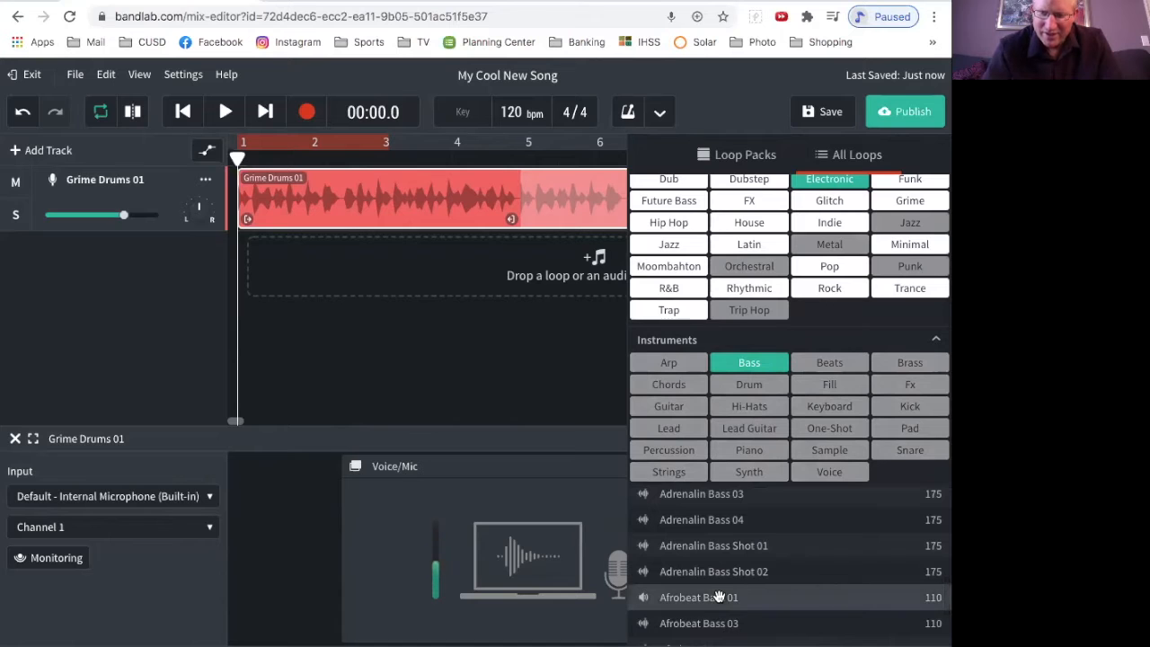
scroll(720, 597, "down", 6)
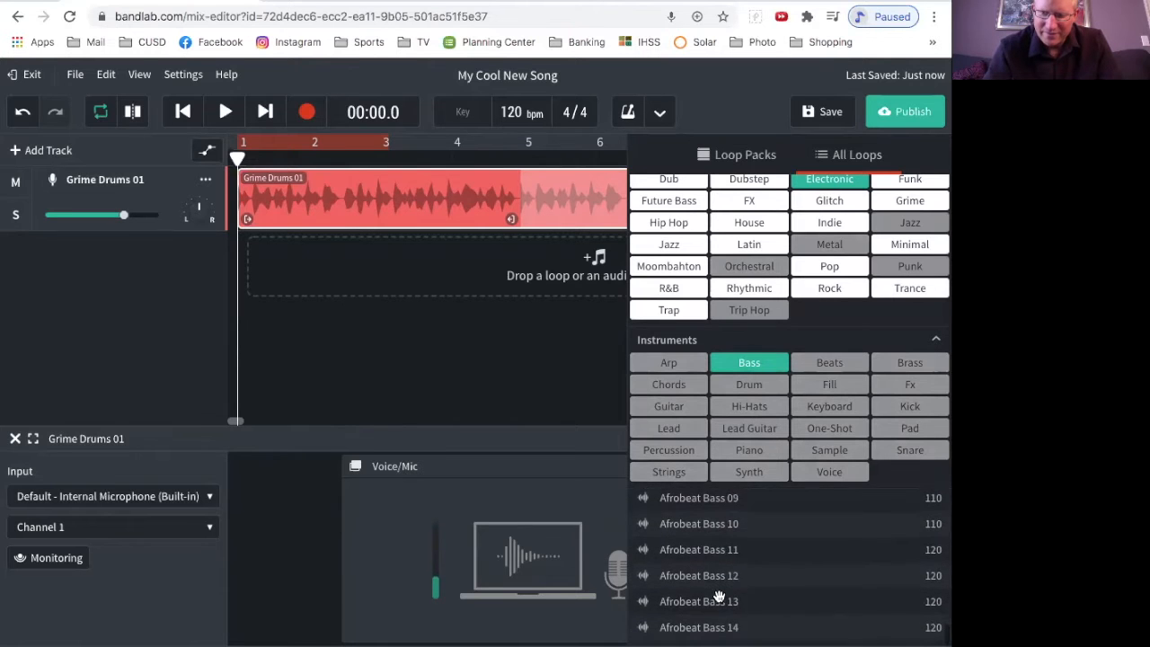
scroll(719, 597, "down", 4)
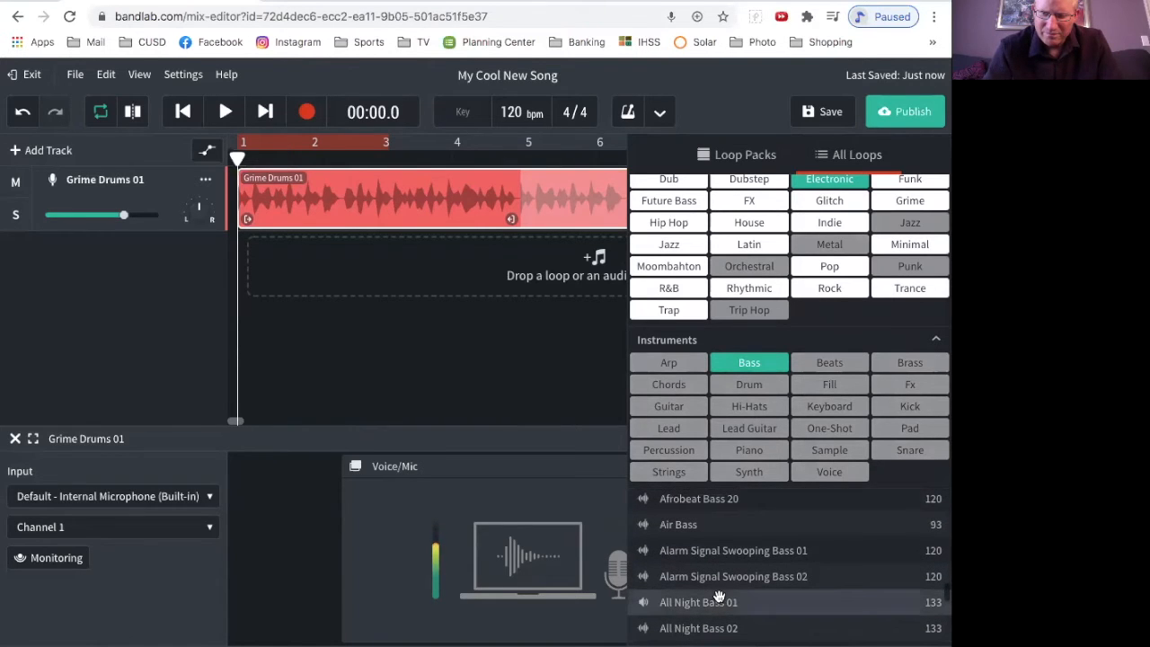
scroll(719, 597, "down", 2)
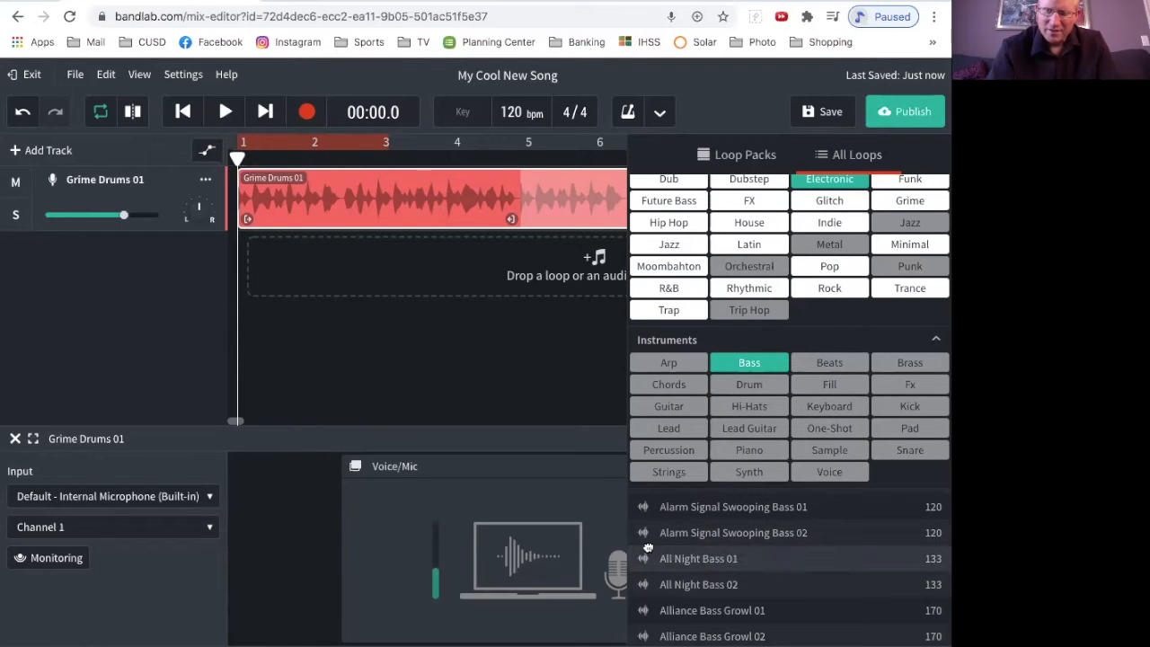
mouse_move(267, 265)
left_mouse_down()
mouse_move(240, 263)
mouse_move(264, 266)
left_mouse_up()
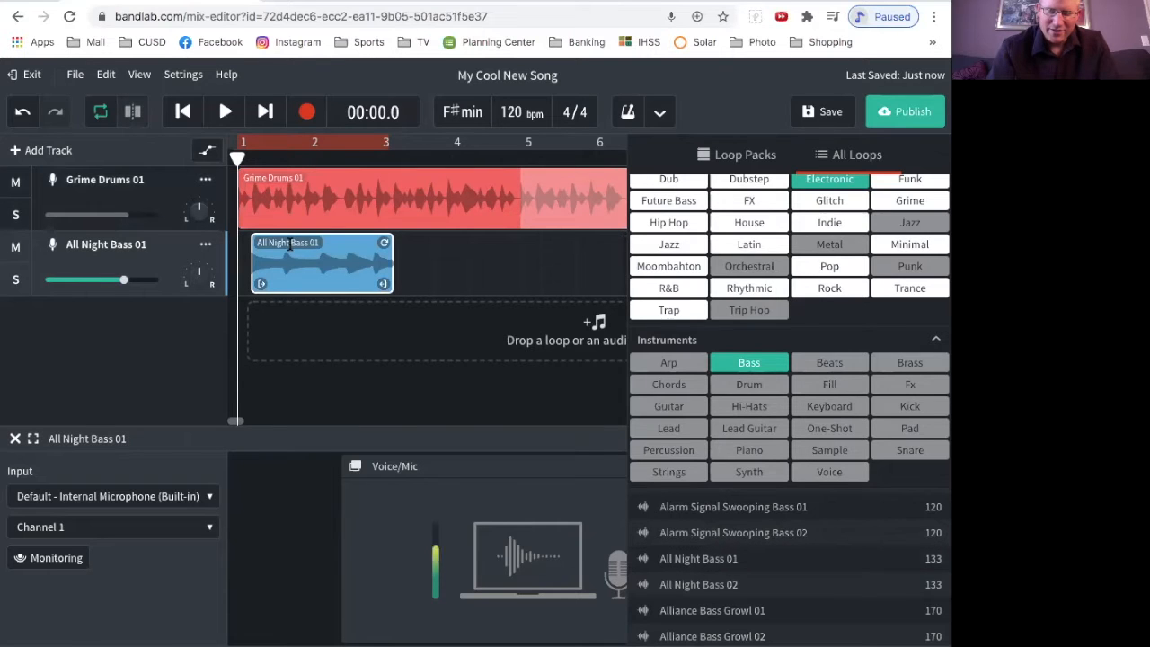
left_click_drag(329, 242, 315, 243)
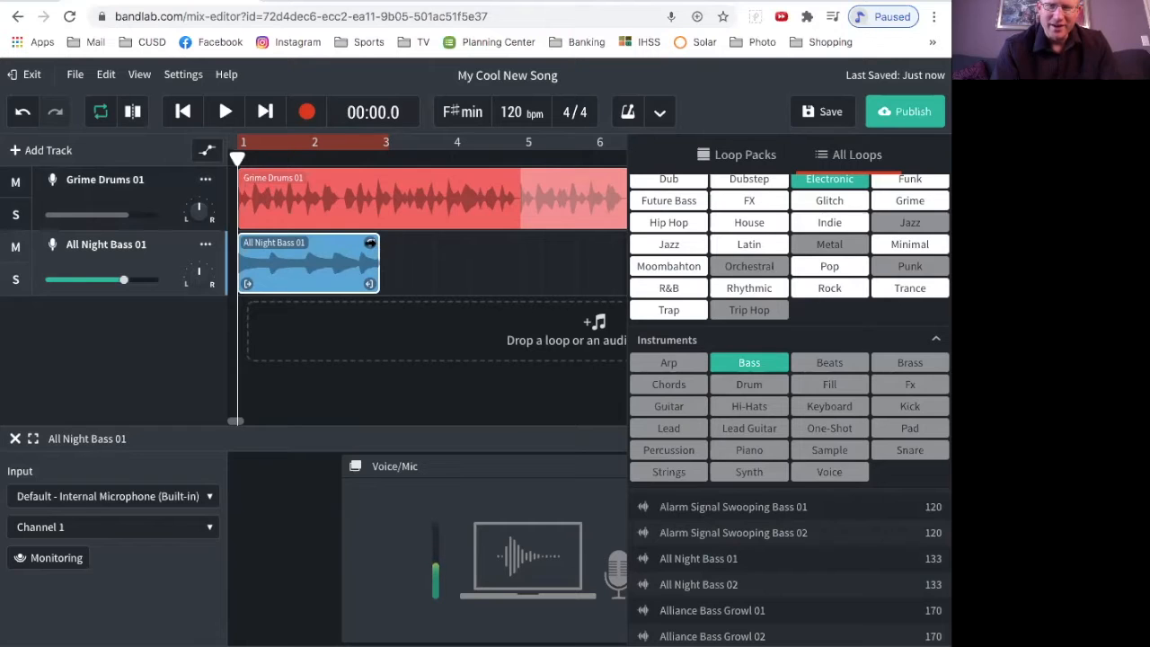
Step: Extend the All Night Bass 01 clip so it repeats up to bar 9, matching the drum clip's end
left_click_drag(369, 242, 511, 260)
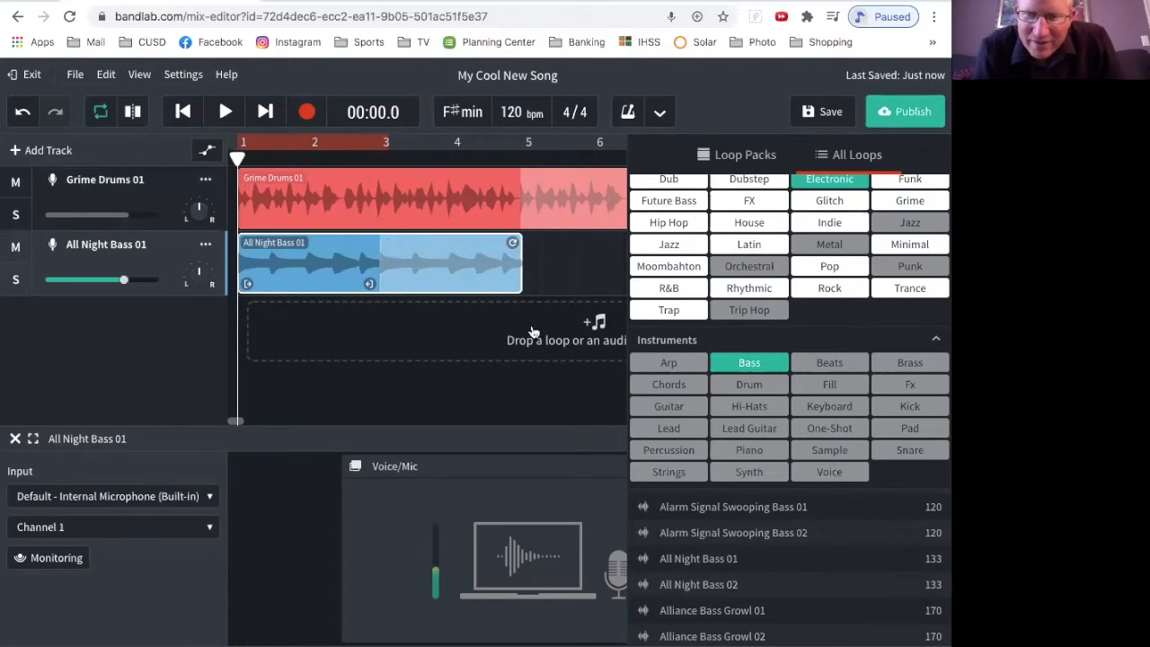
scroll(289, 304, "right", 5)
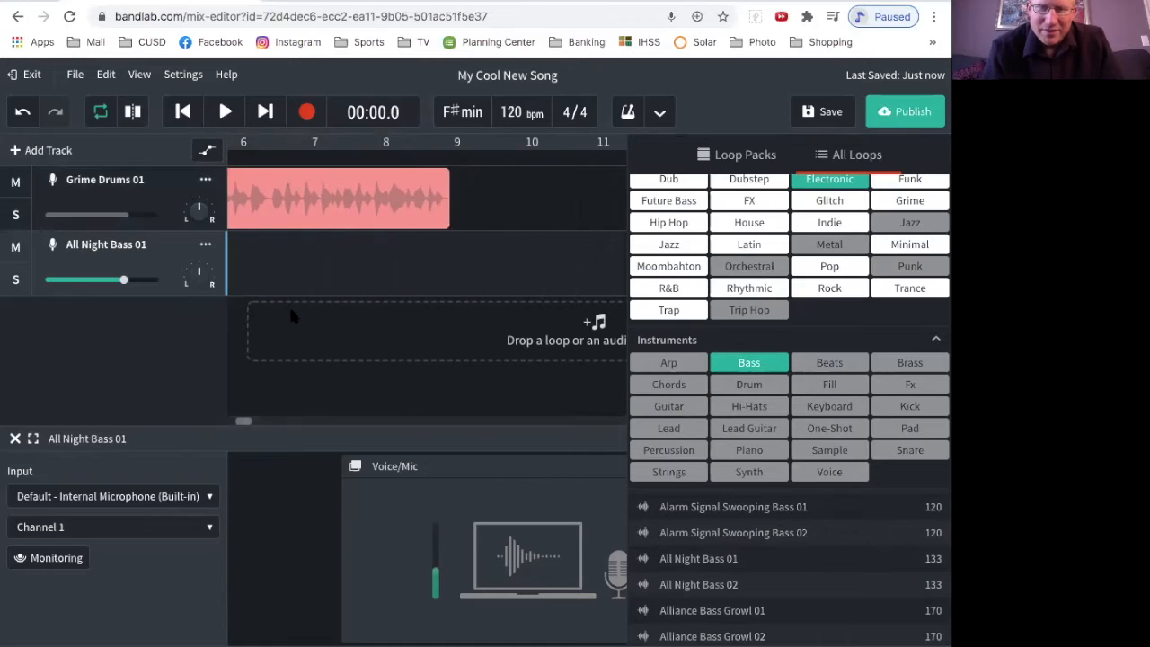
scroll(320, 294, "left", 1)
left_click_drag(308, 245, 589, 265)
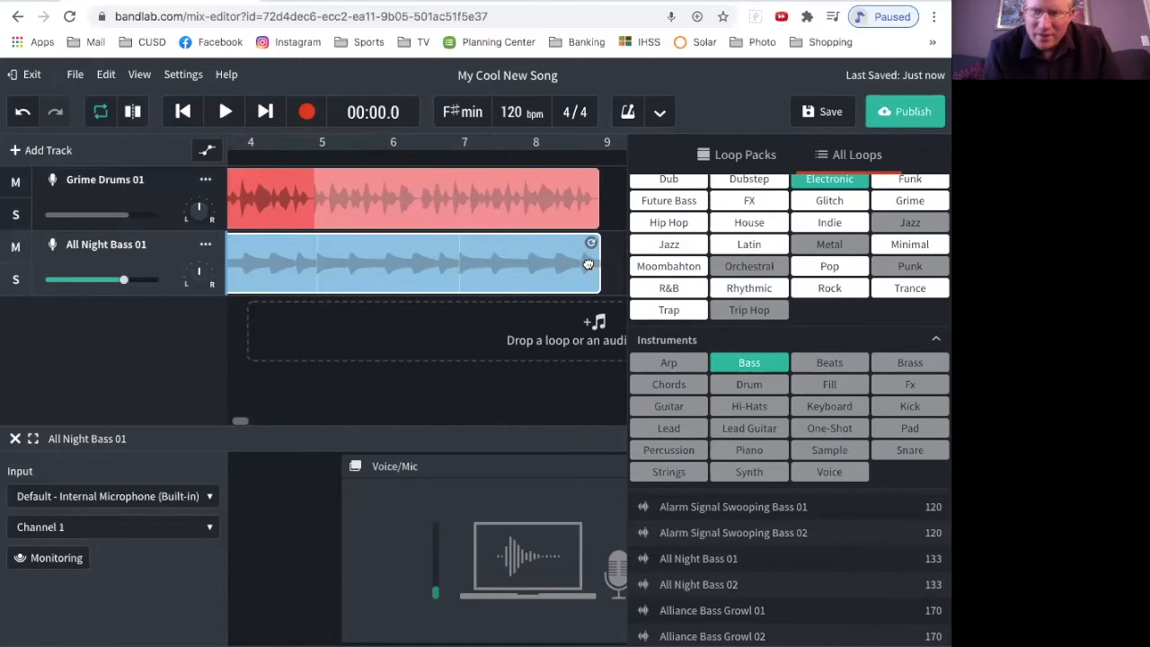
scroll(478, 321, "left", 3)
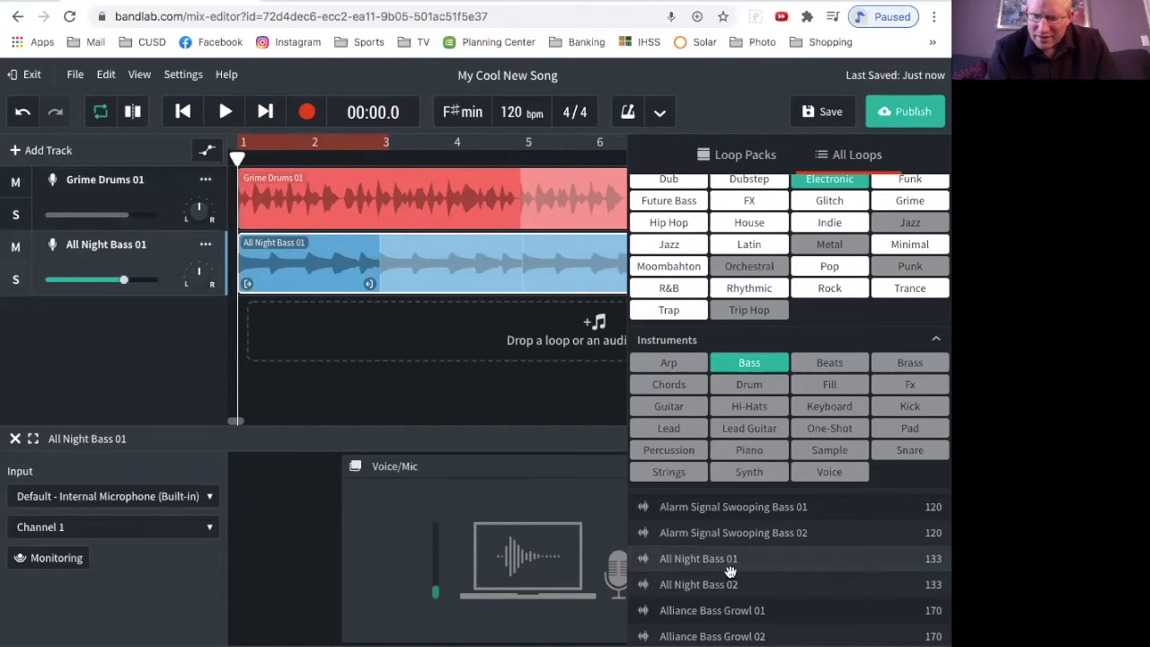
Step: Reset the loop filters and filter by the Electronic genre and Strings instrument
scroll(742, 589, "down", 4)
scroll(743, 588, "up", 2)
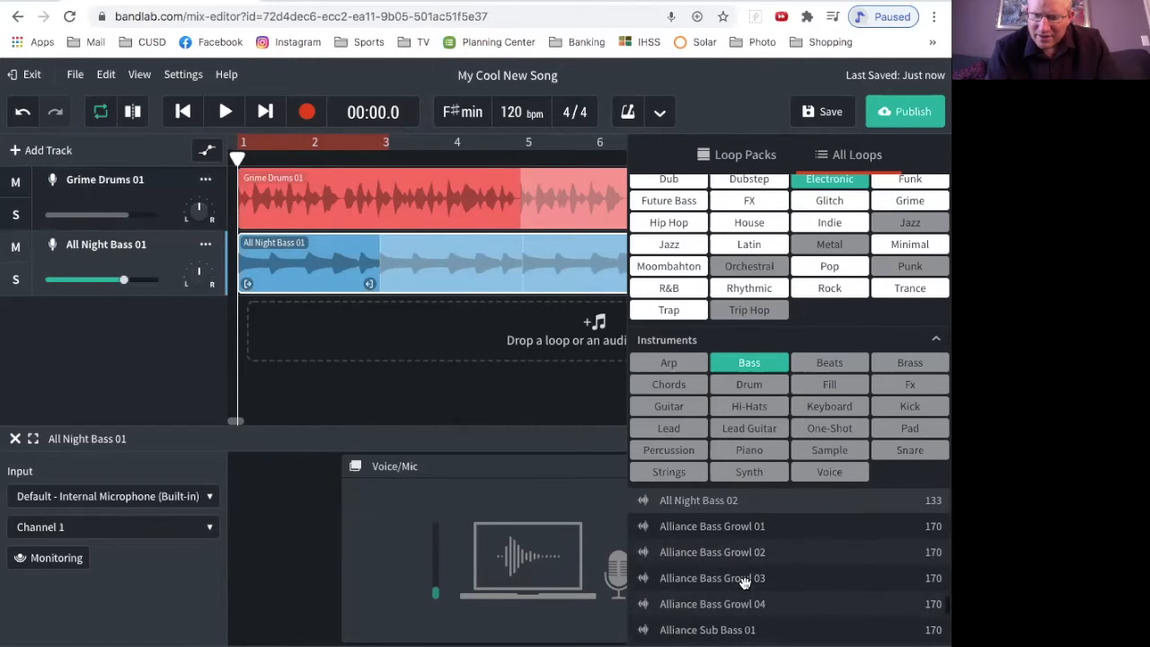
scroll(746, 503, "up", 2)
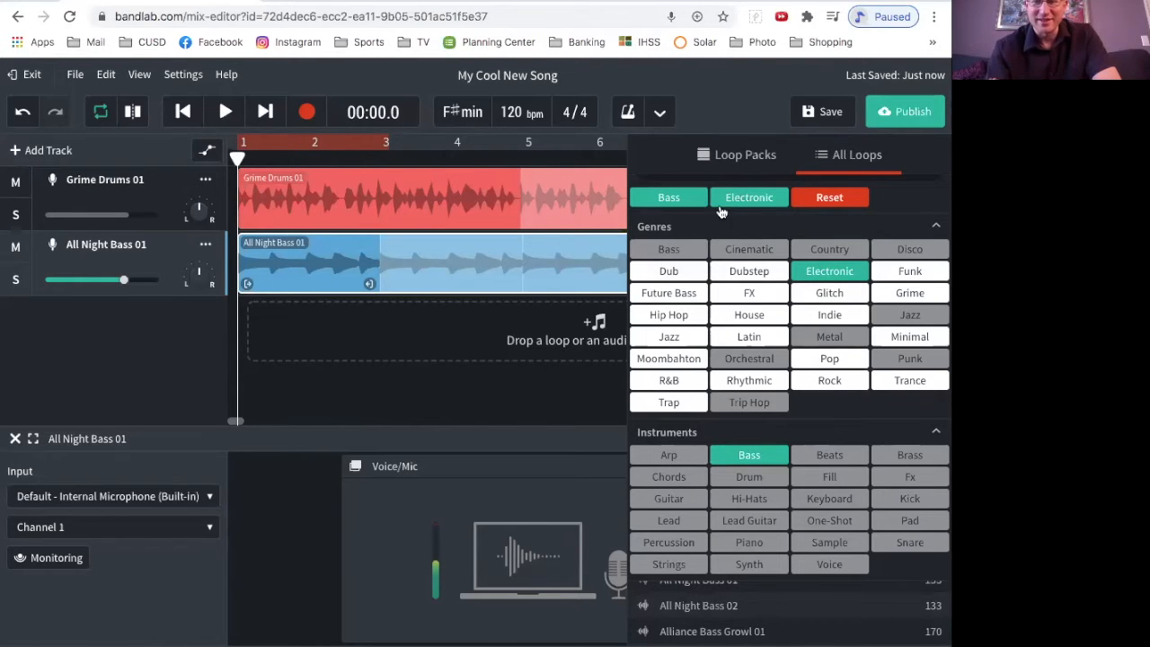
left_click(827, 200)
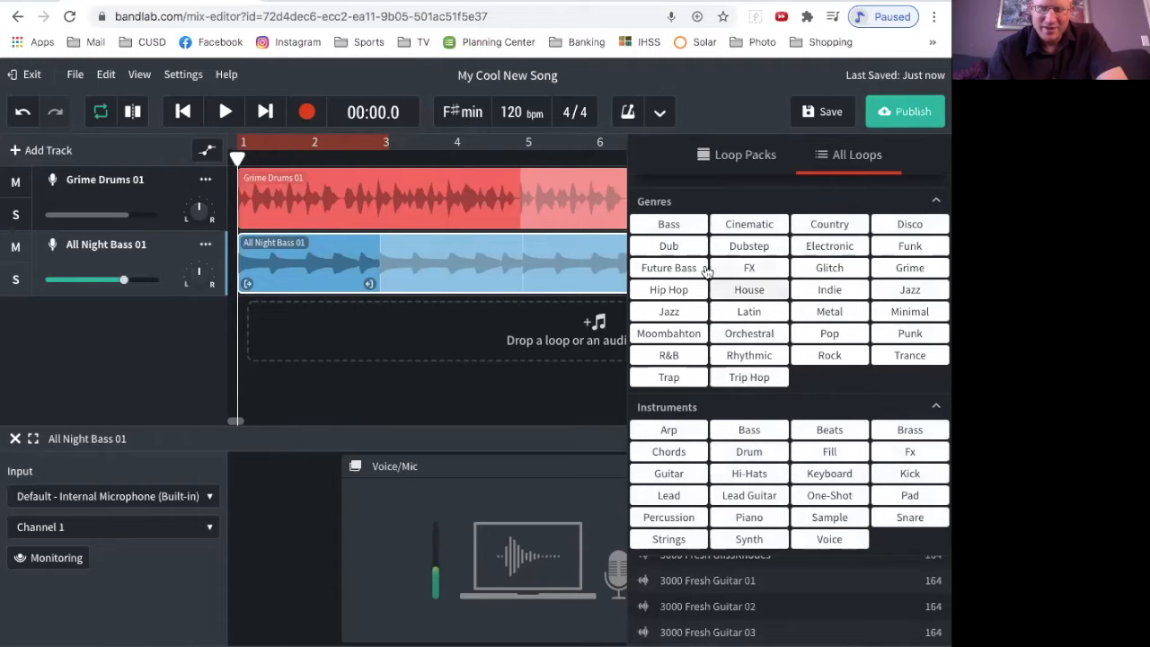
left_click(818, 247)
scroll(794, 481, "down", 1)
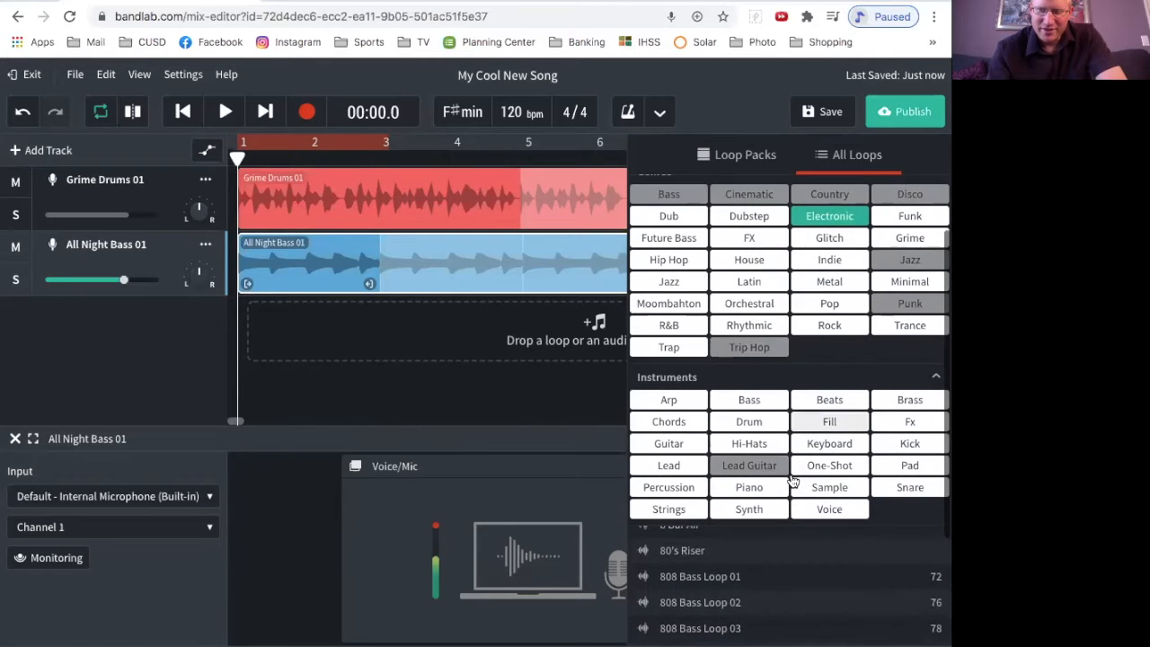
scroll(806, 480, "down", 1)
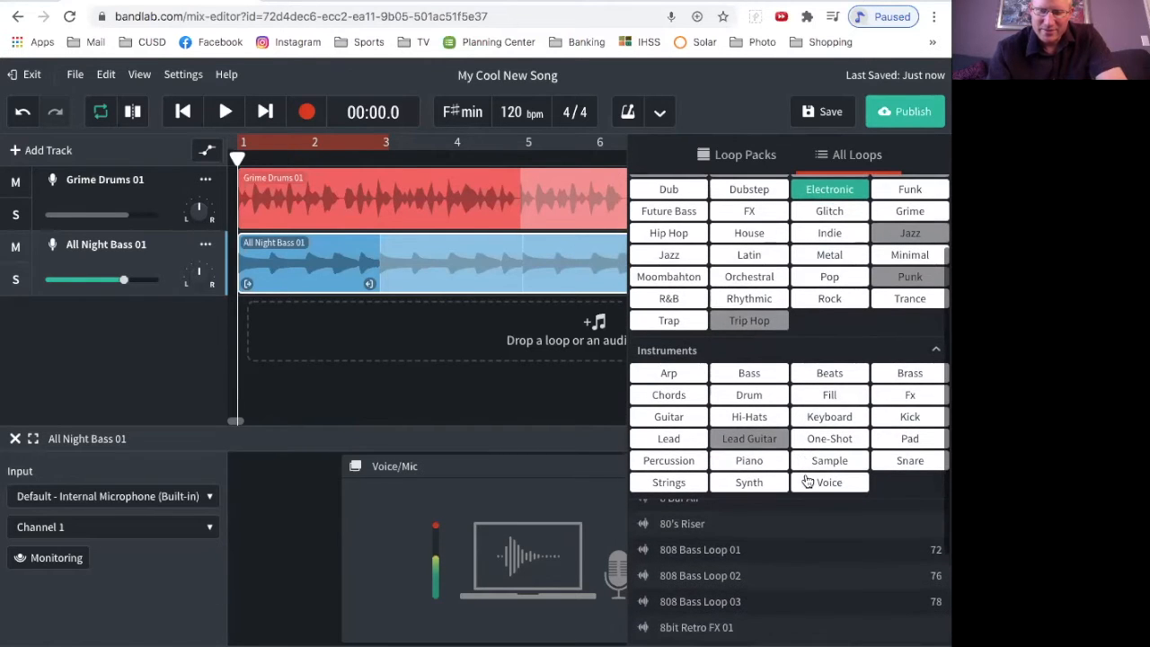
left_click(669, 483)
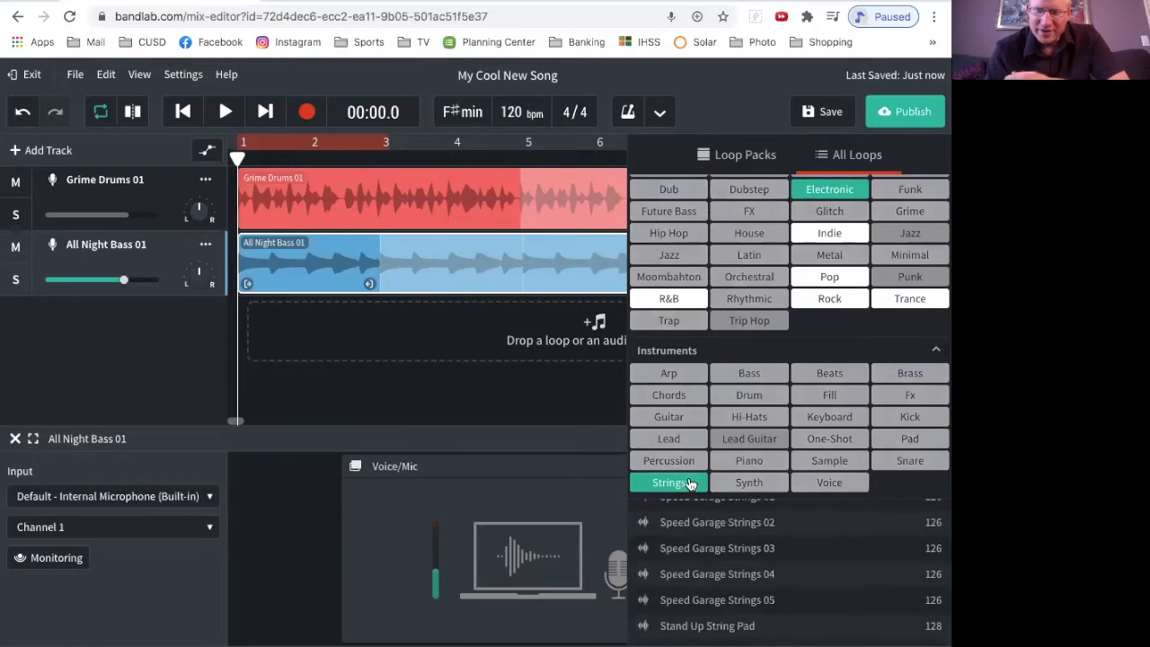
Step: Add the Stand Up String Pad loop as a third track and align its clip to bar 1
left_click(713, 628)
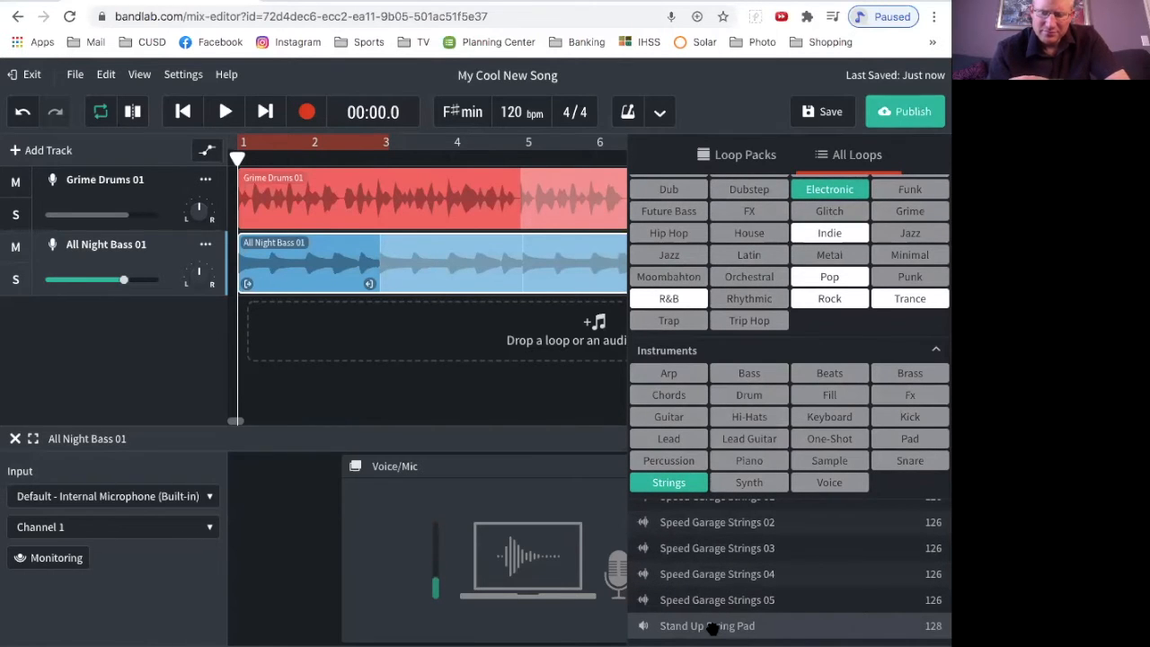
left_click_drag(421, 380, 288, 310)
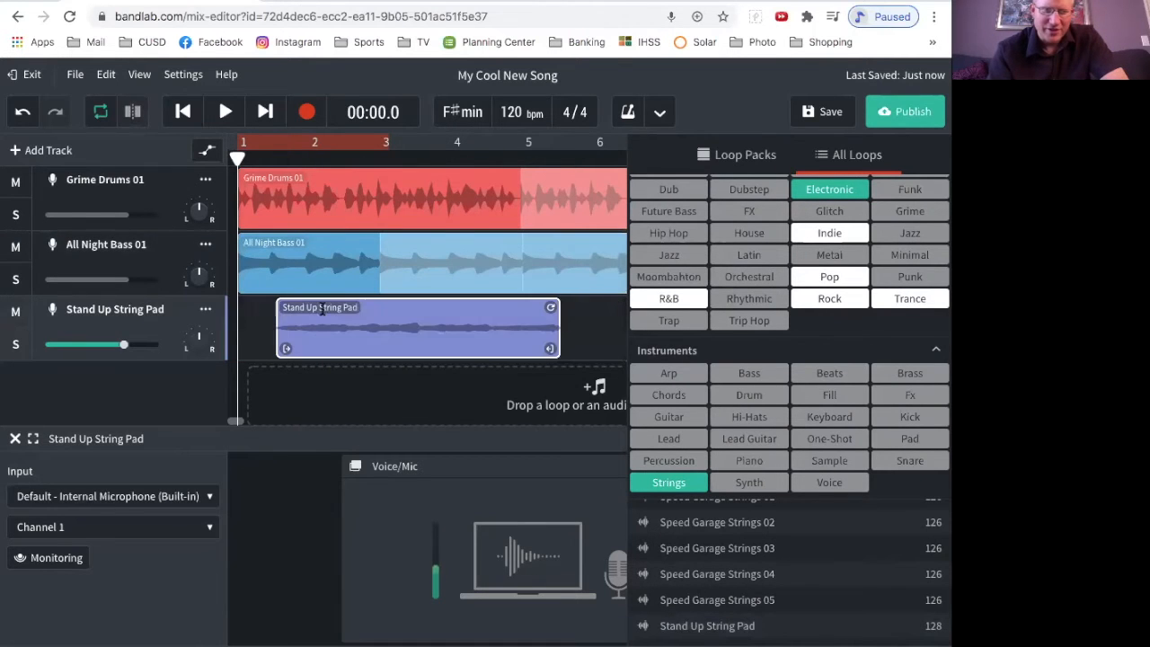
left_click_drag(397, 303, 358, 303)
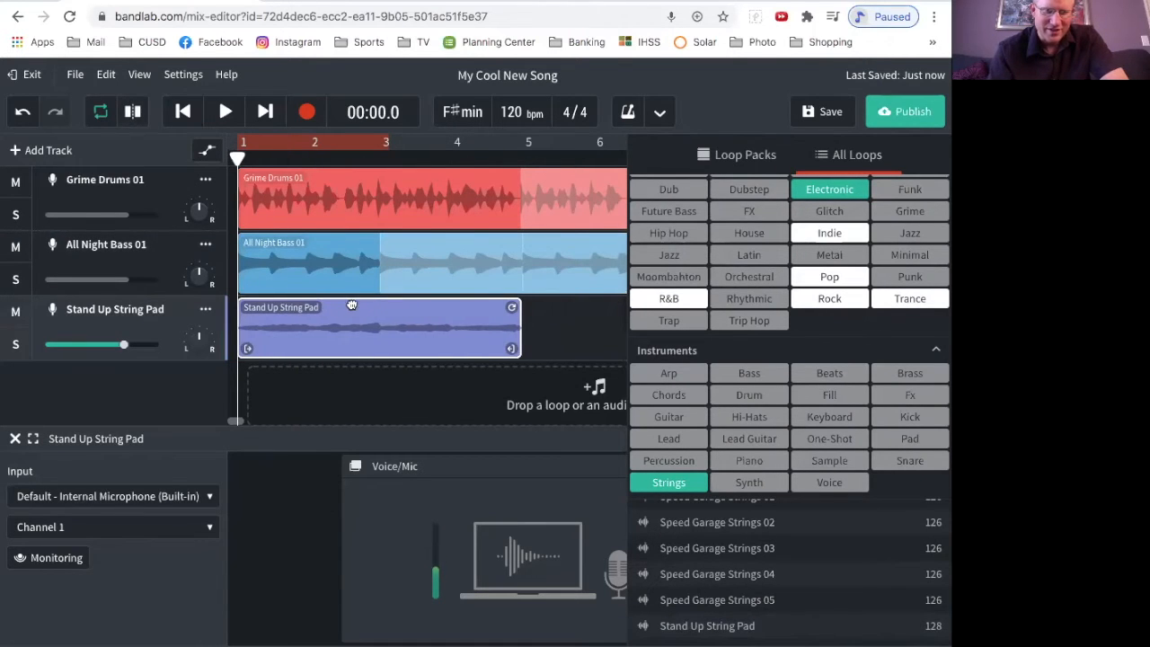
Step: Extend the Stand Up String Pad clip so it repeats up to bar 9
scroll(516, 405, "right", 5)
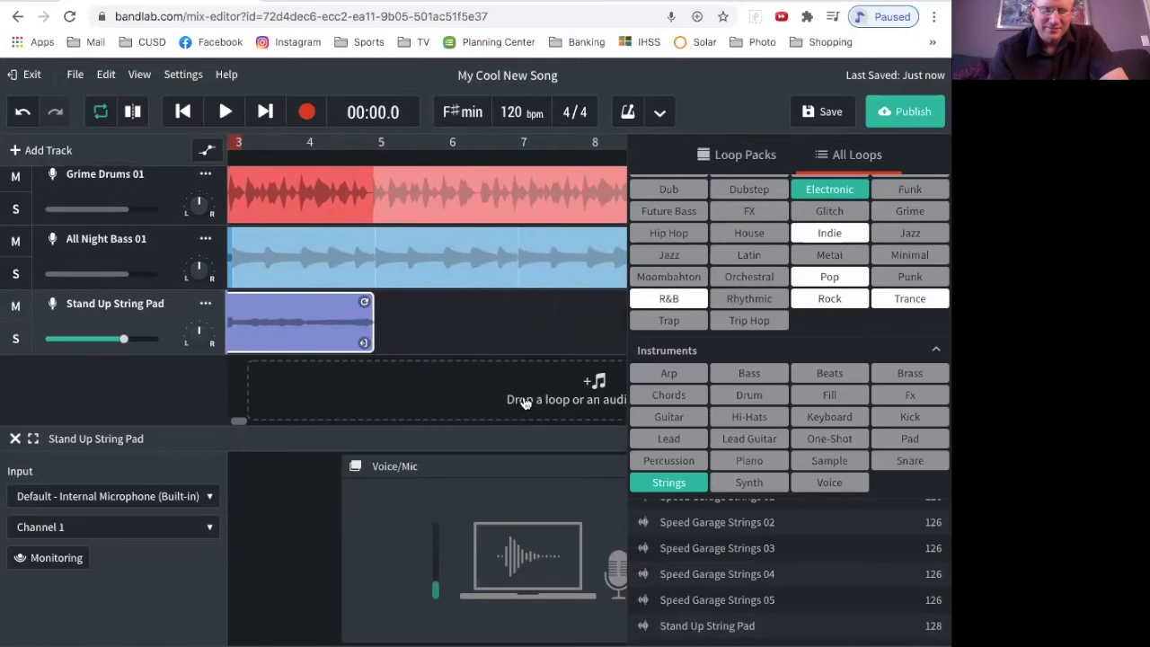
left_click_drag(246, 302, 530, 333)
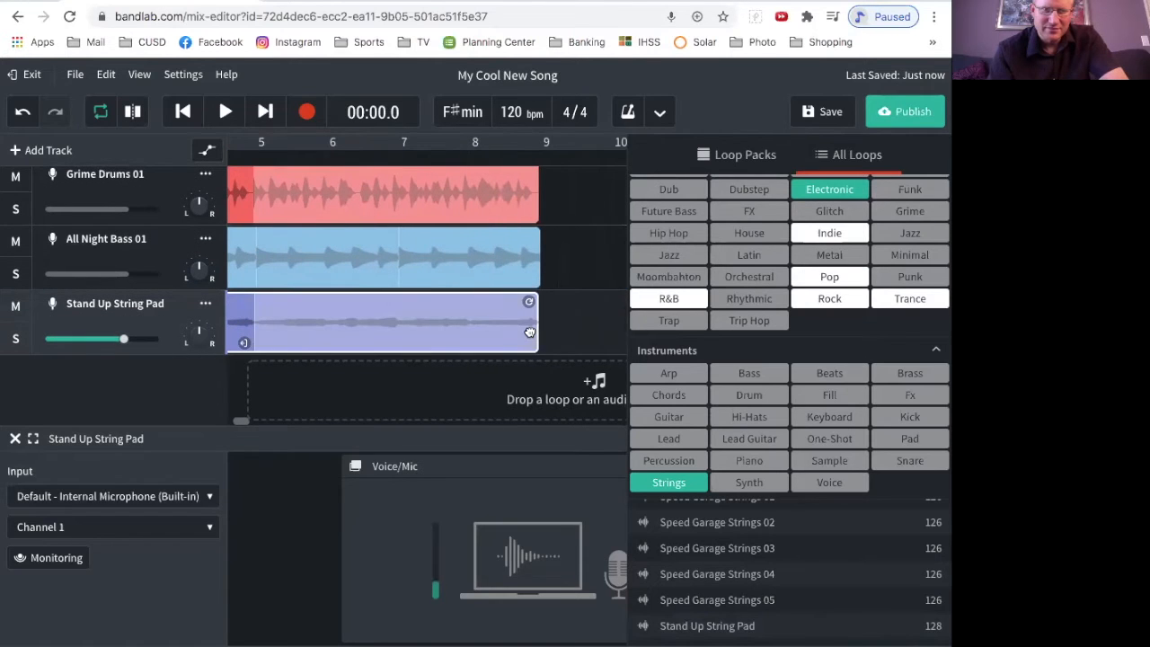
scroll(599, 343, "left", 5)
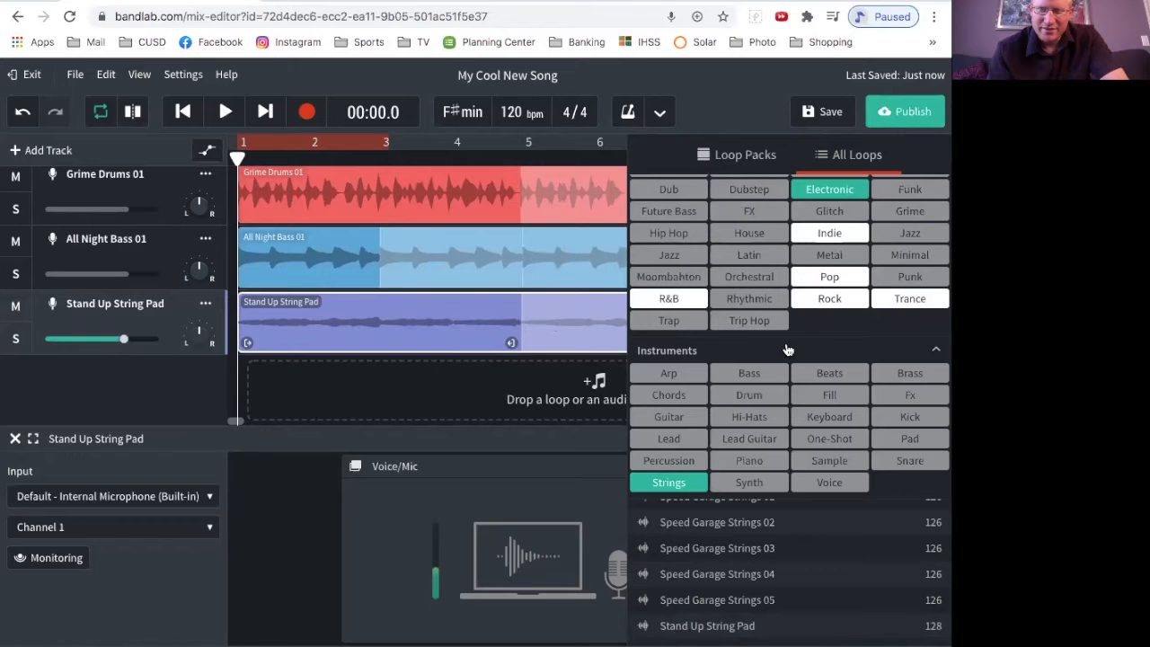
Step: Replace the Strings filter with Piano and add the Sky Gaze Piano 01 loop as a fourth track starting at bar 1
left_click(670, 483)
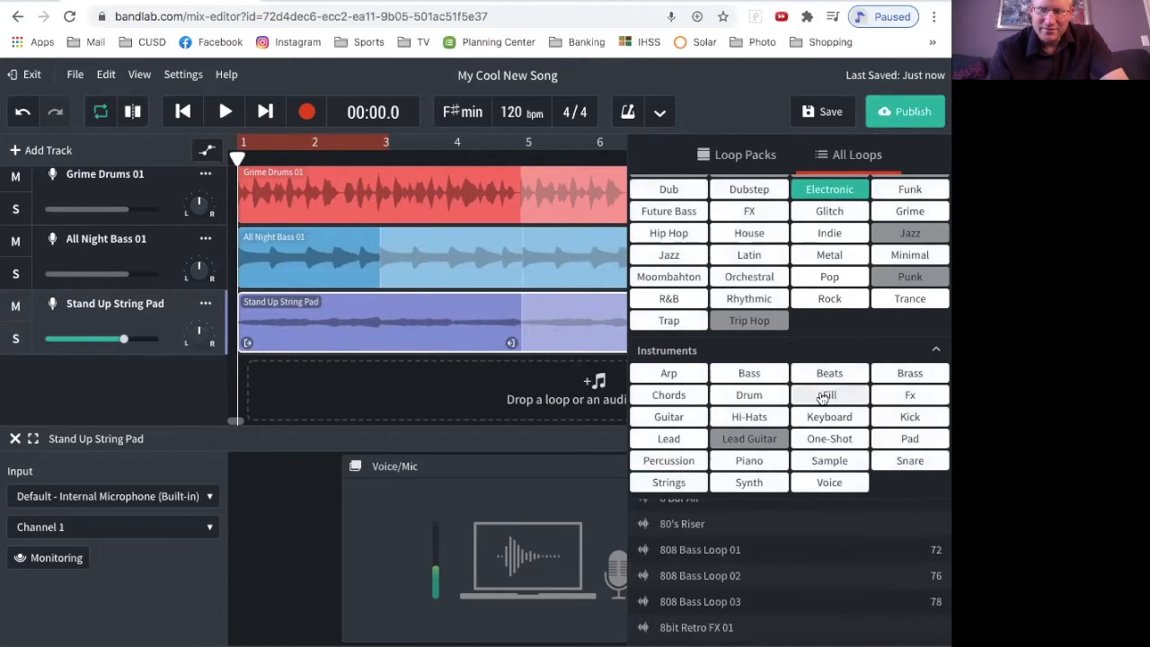
scroll(821, 411, "up", 1)
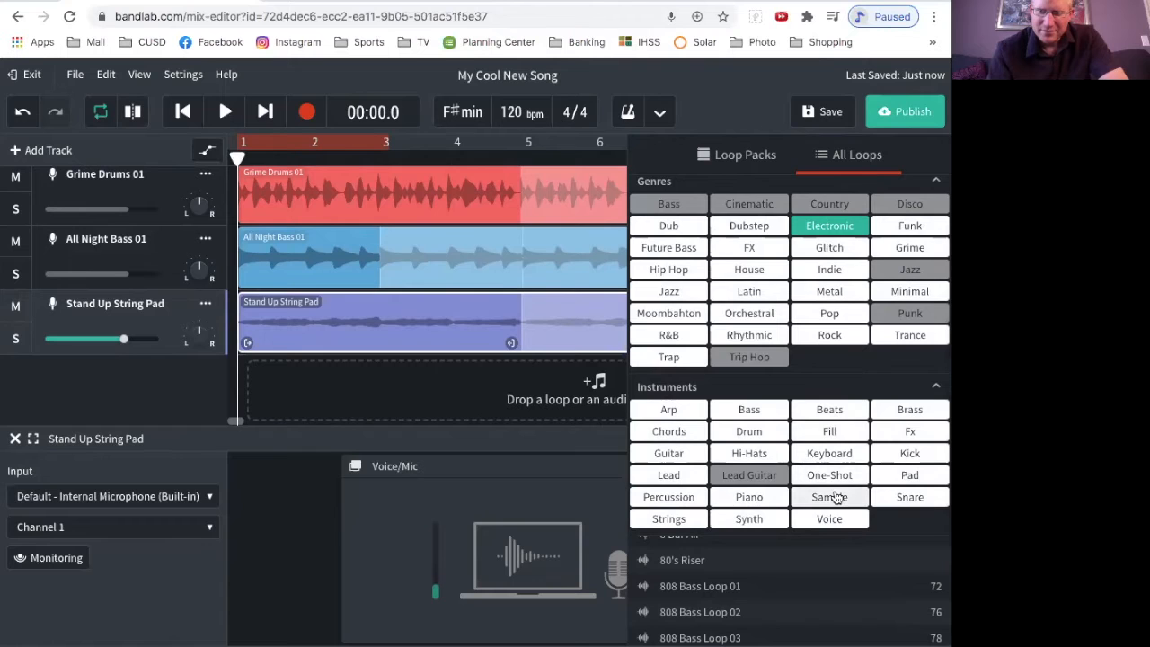
left_click(749, 497)
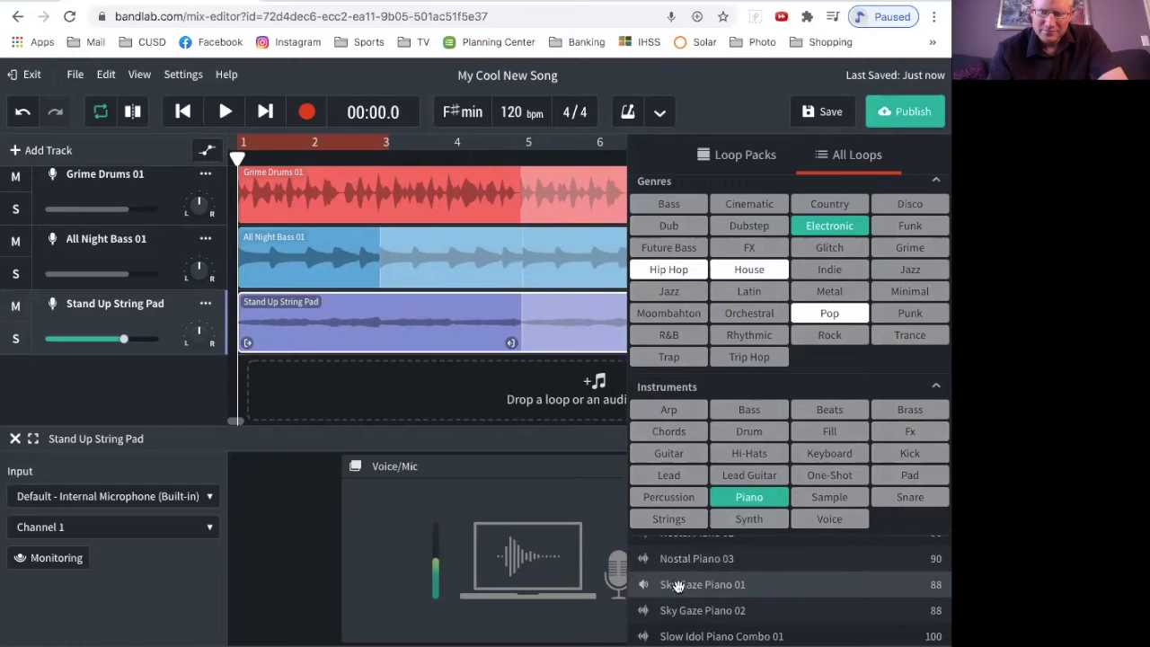
left_click_drag(693, 586, 262, 368)
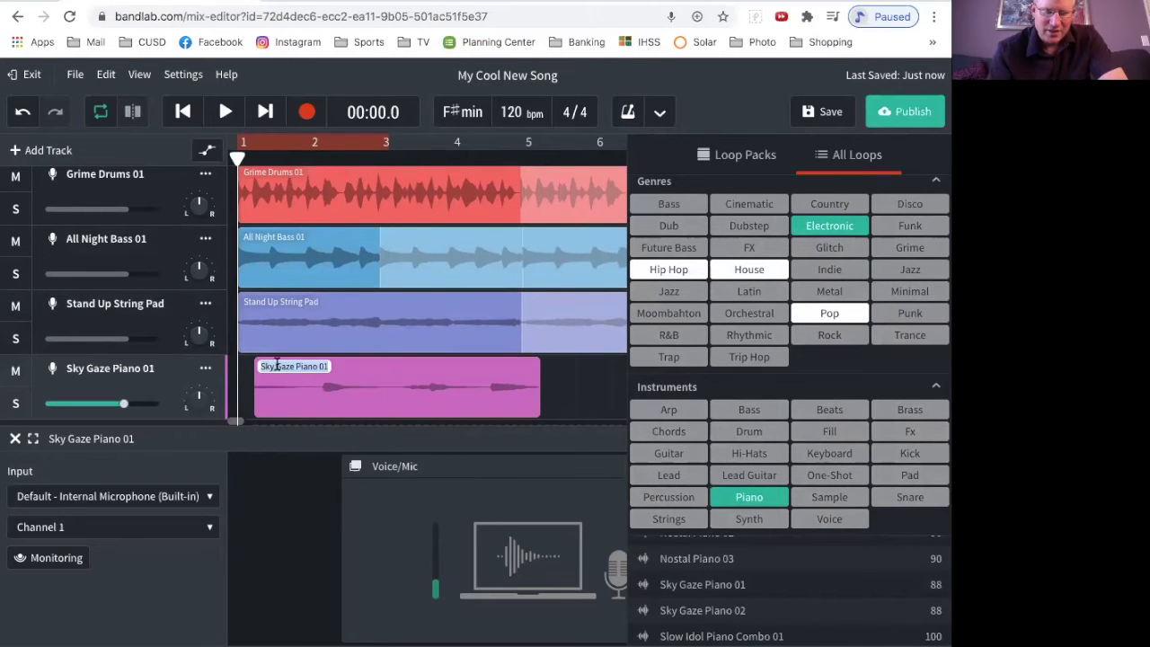
left_click_drag(351, 363, 336, 363)
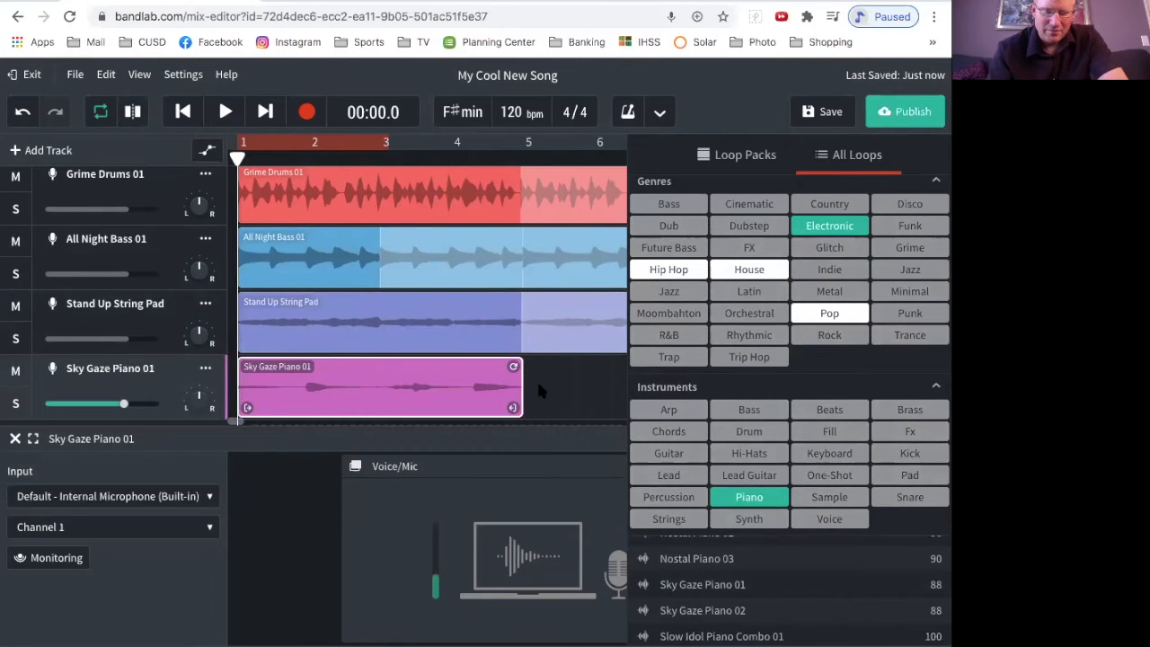
Step: Extend the Sky Gaze Piano 01 clip so it repeats up to bar 9
scroll(539, 390, "right", 6)
left_click_drag(252, 350, 534, 374)
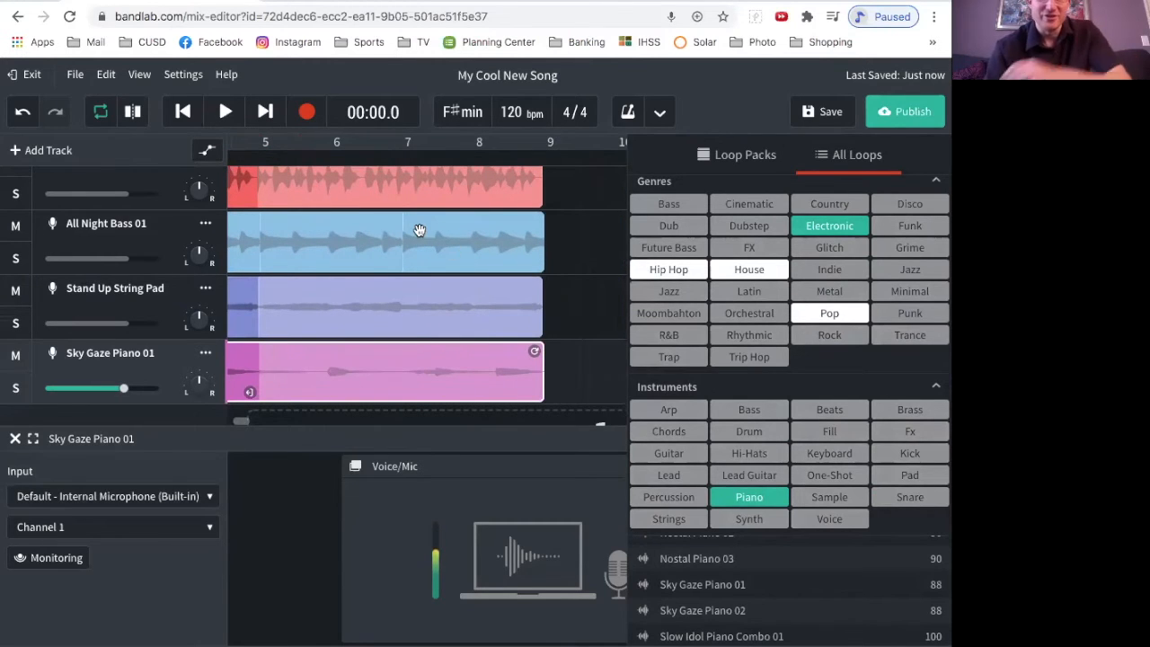
scroll(418, 231, "left", 6)
scroll(419, 230, "up", 1)
scroll(418, 231, "down", 1)
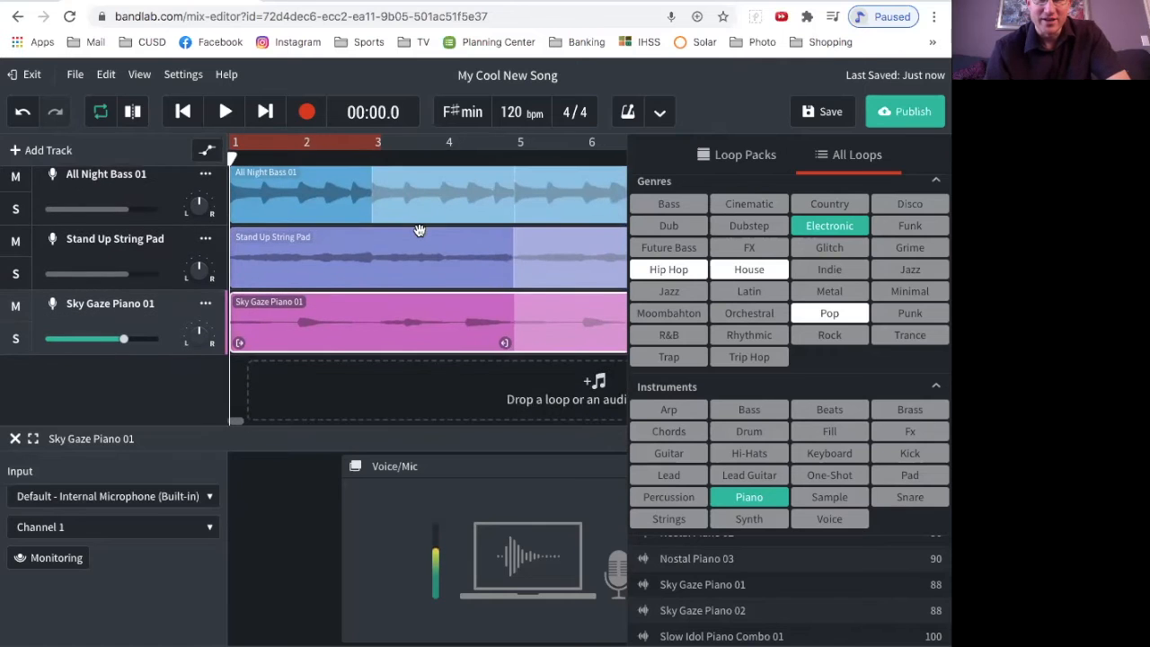
scroll(418, 231, "left", 1)
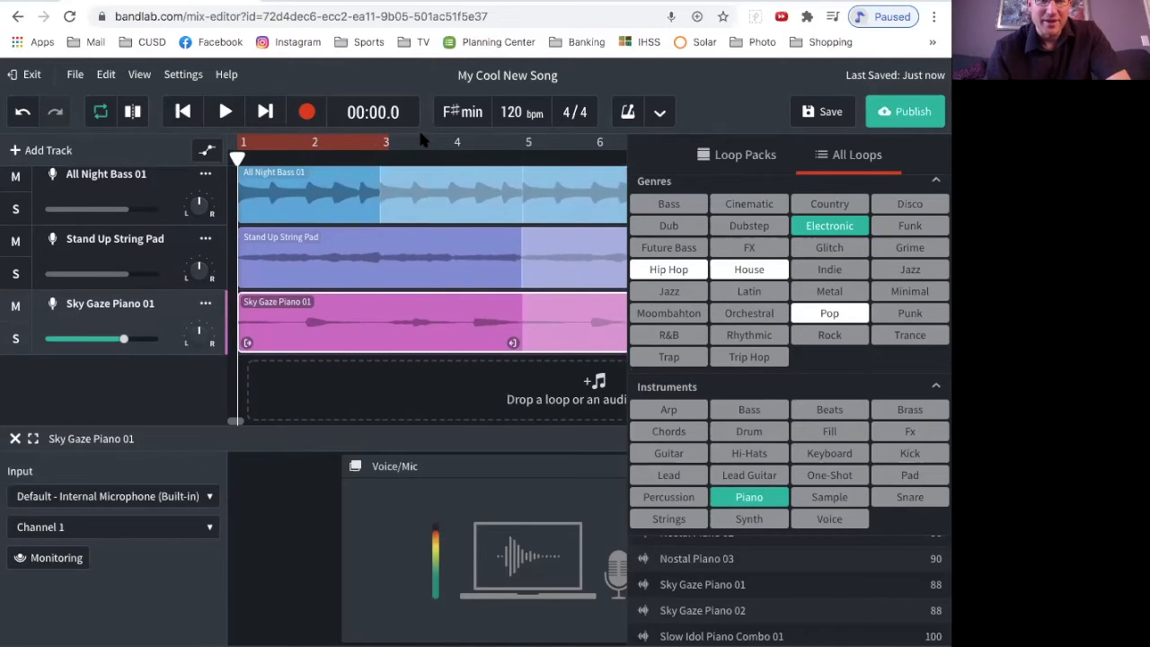
Step: Replace the Piano instrument filter with Lead and browse the Electronic lead loops to Lead Jumper A
left_click(751, 499)
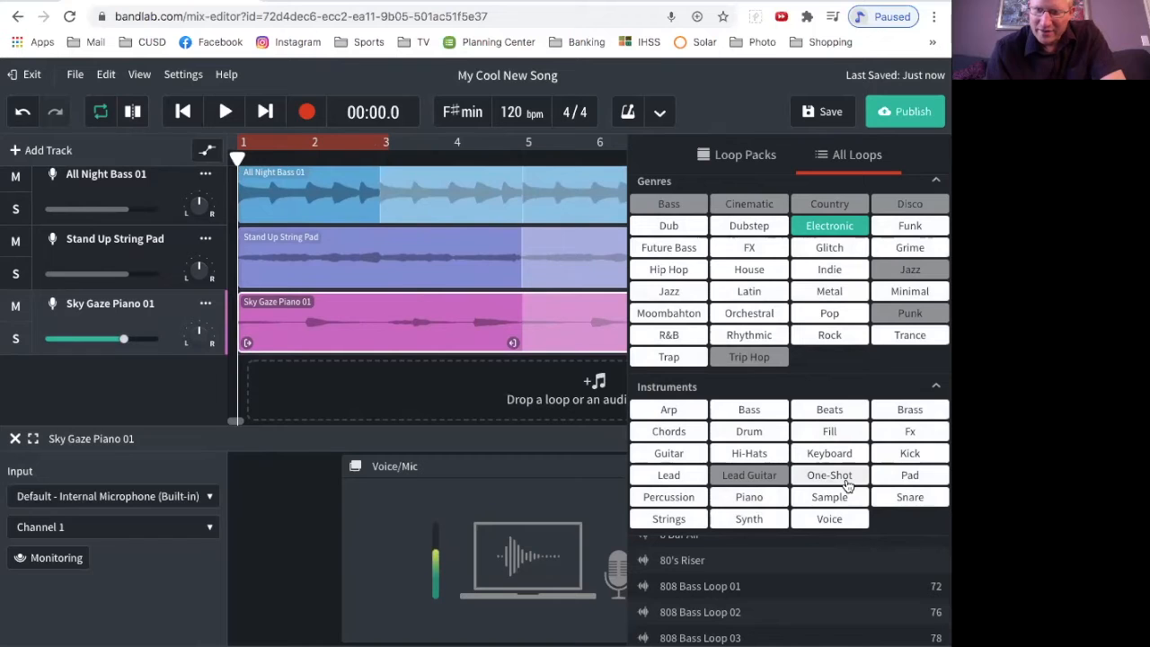
left_click(691, 478)
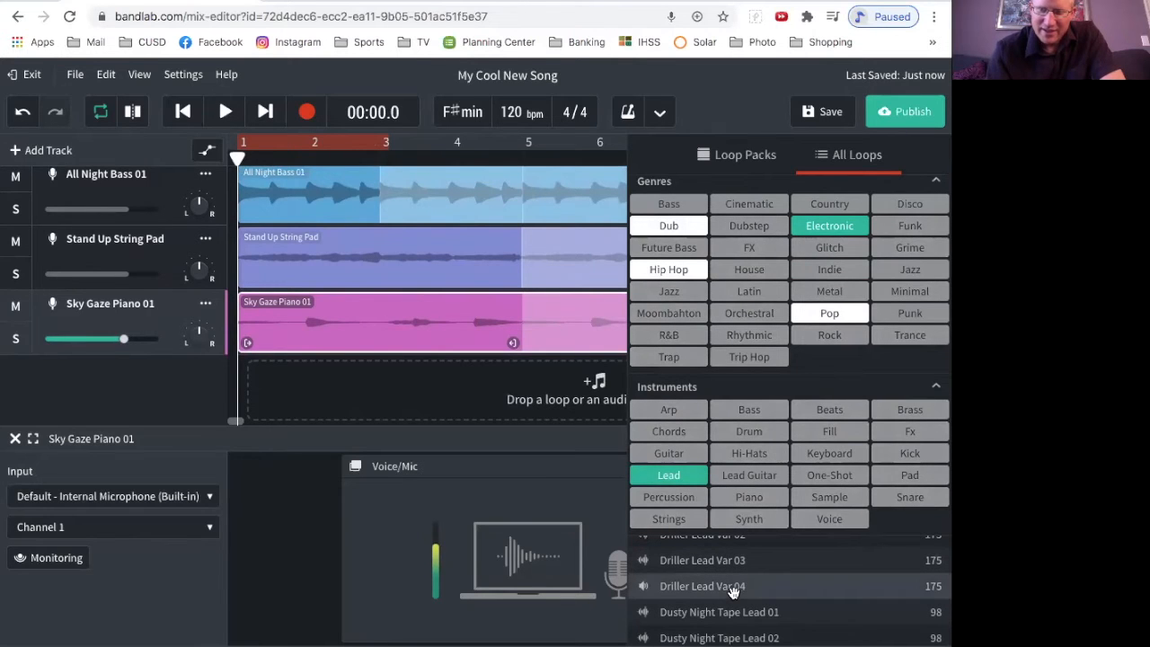
scroll(735, 590, "up", 5)
scroll(739, 588, "down", 10)
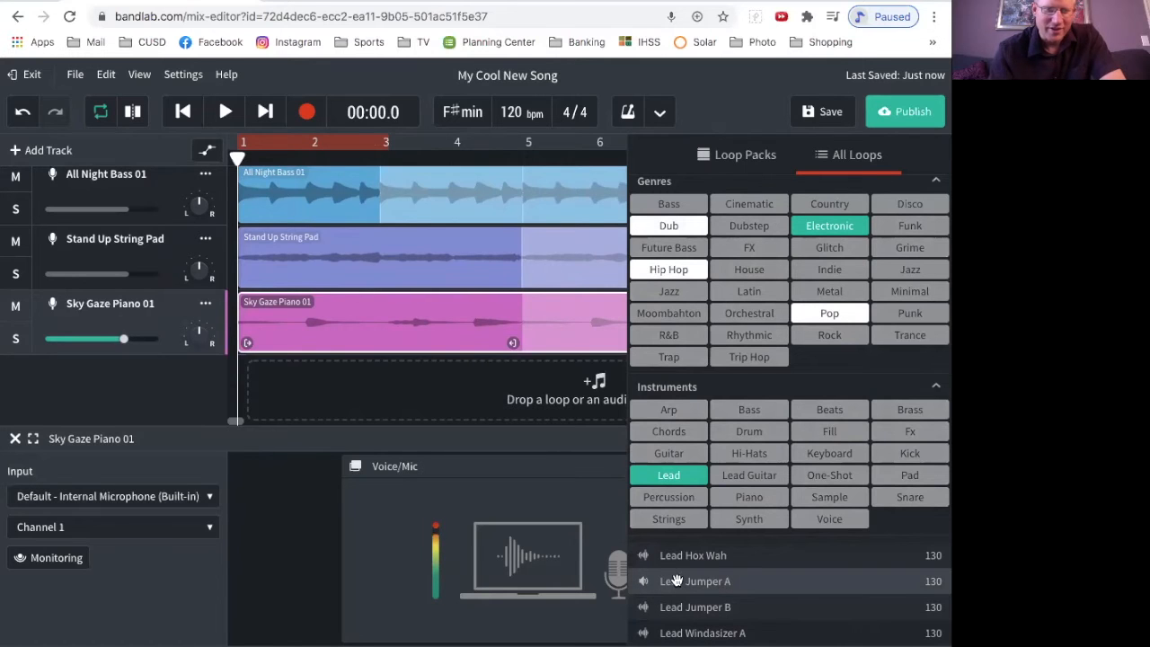
Step: Add the Lead Jumper A loop as a fifth track and align its clip to bar 1
left_click_drag(258, 383, 315, 369)
scroll(432, 300, "down", 1)
scroll(437, 300, "right", 3)
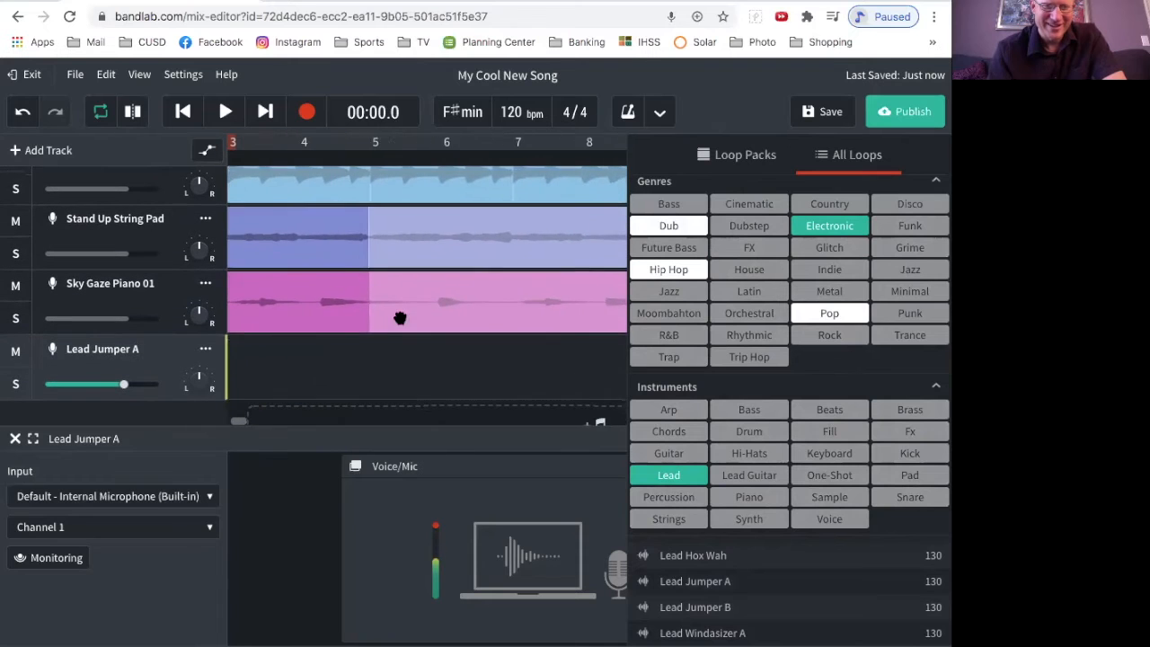
left_click_drag(264, 346, 336, 347)
scroll(408, 271, "up", 2)
scroll(407, 272, "left", 3)
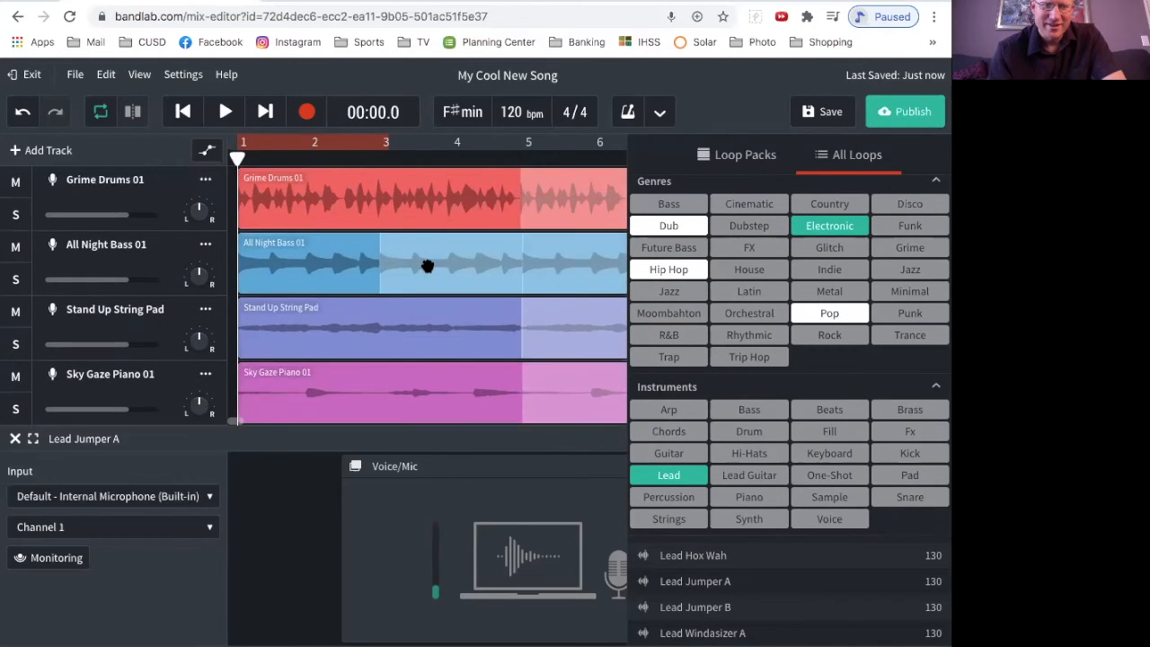
Step: Extend the Lead Jumper A clip so it repeats up to bar 9, closing the loop library to reach the end
scroll(429, 252, "down", 3)
left_click_drag(399, 307, 614, 326)
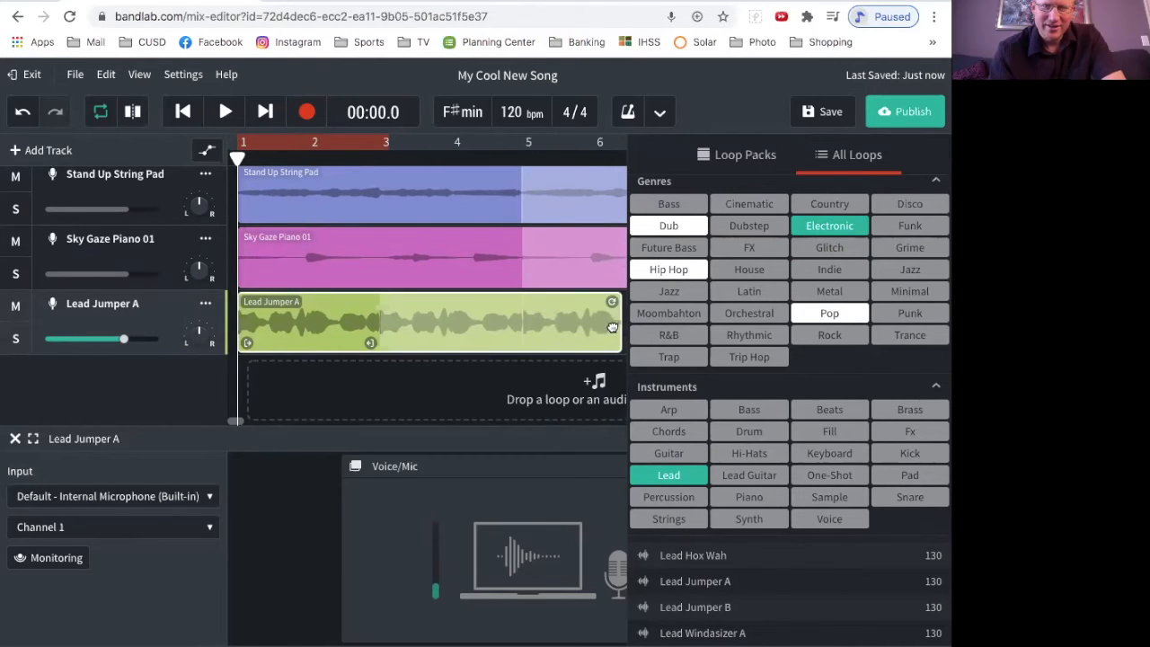
left_click(899, 644)
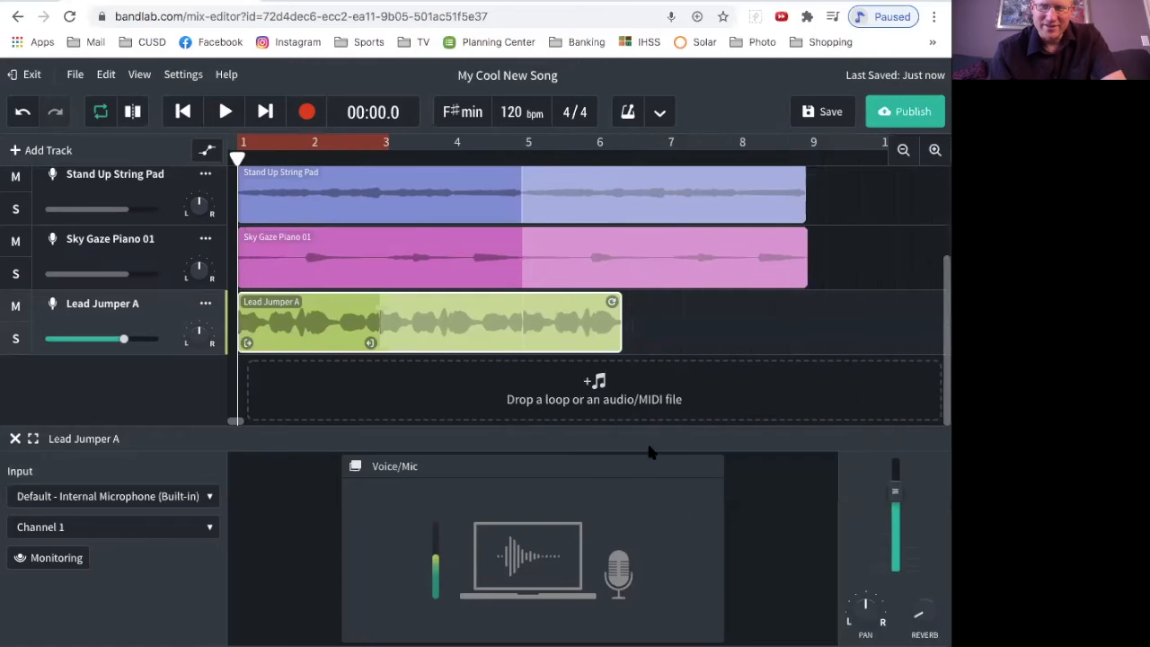
left_click_drag(612, 302, 798, 303)
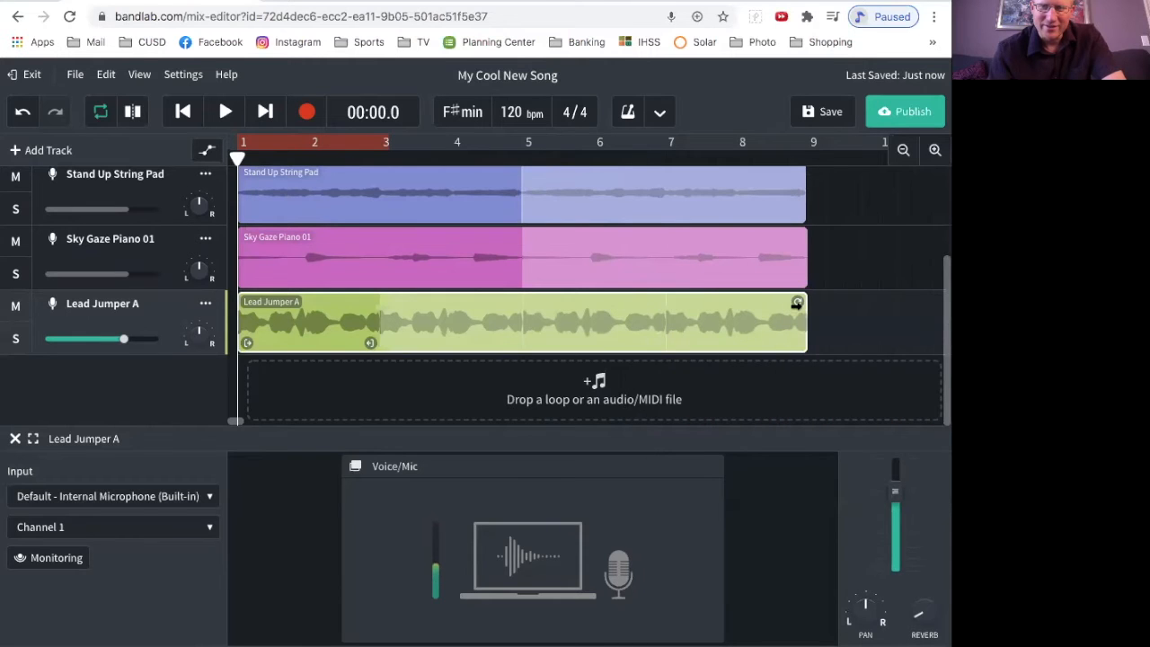
Step: Play the arrangement from the start and pause it after a few seconds
scroll(725, 262, "up", 3)
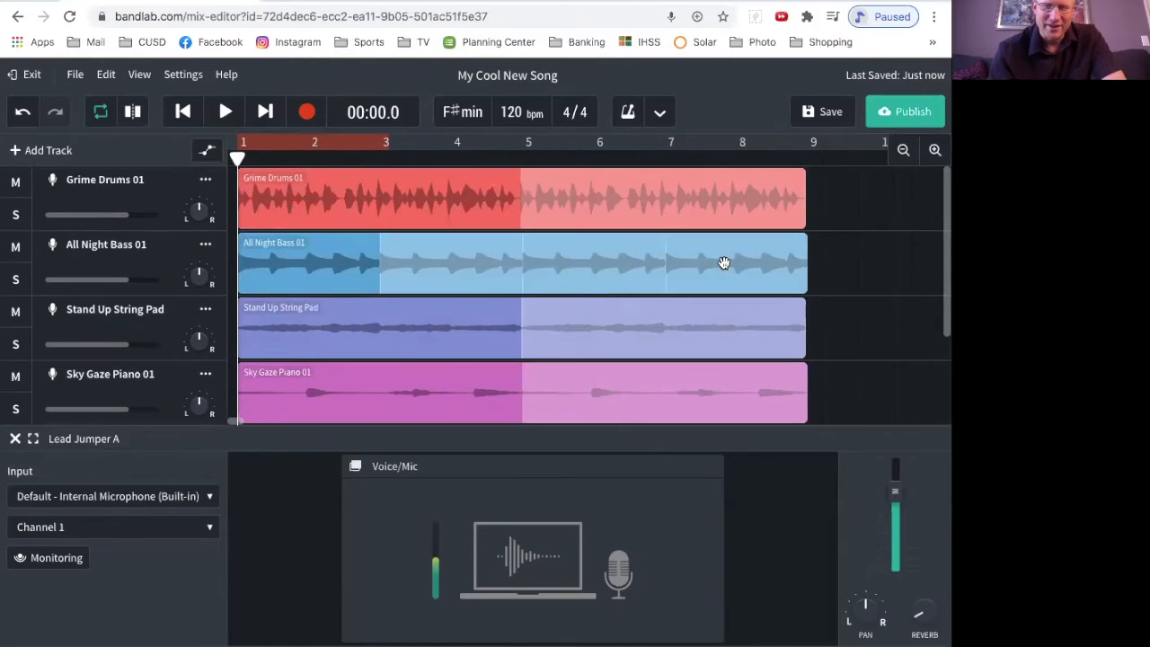
key("space")
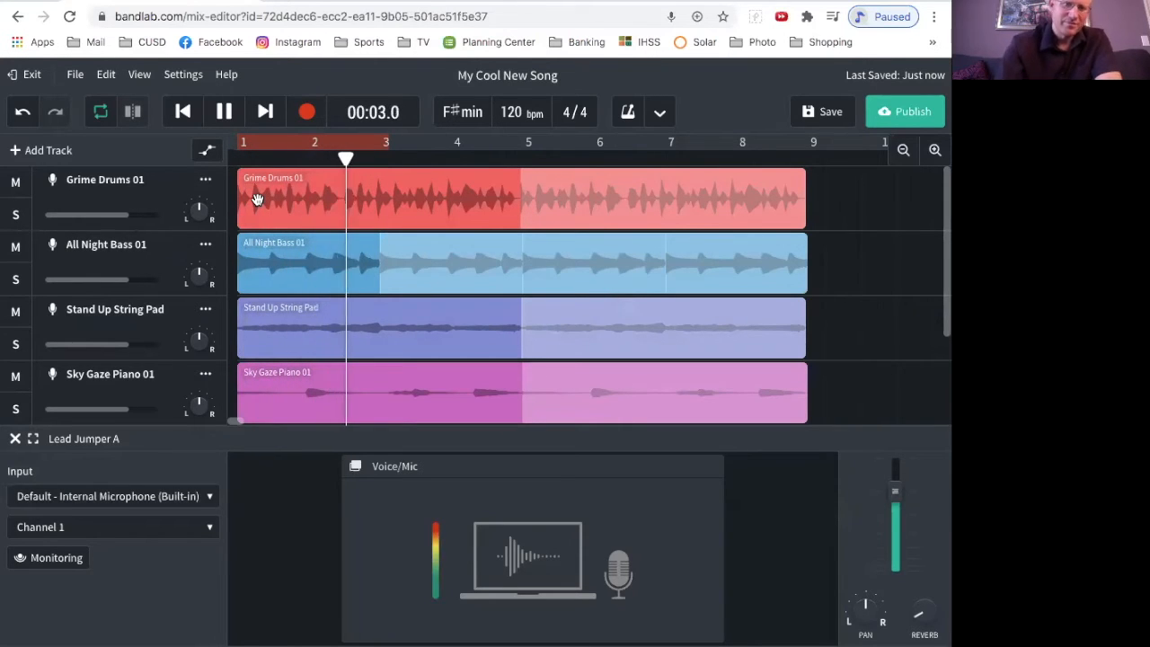
key("space")
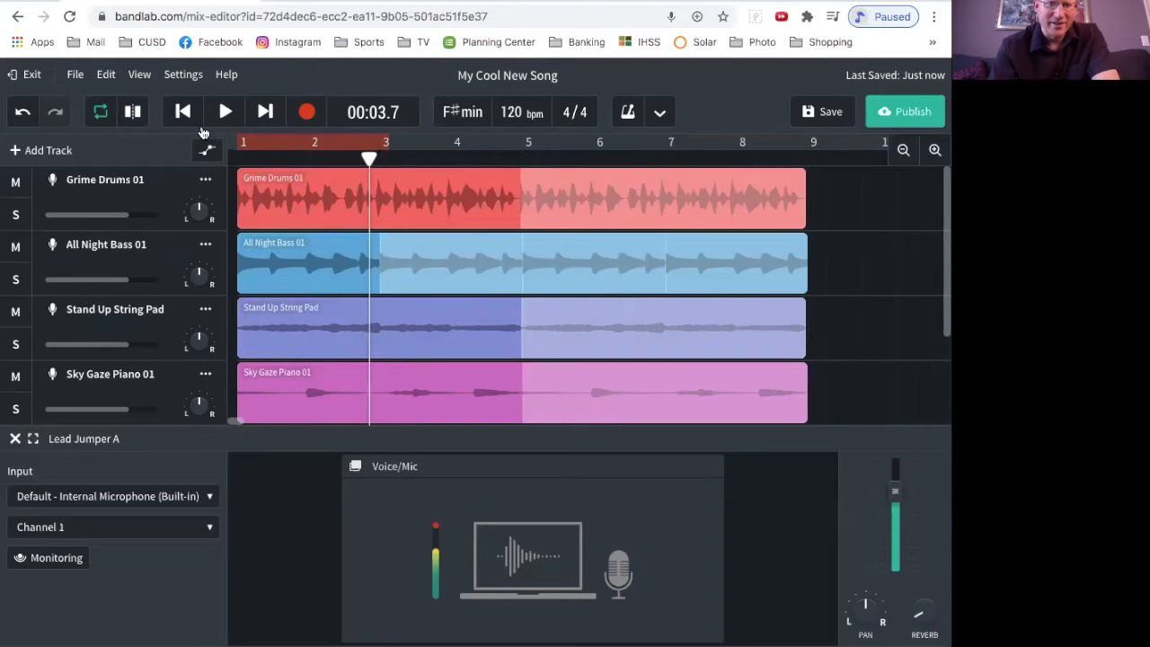
Step: Turn off cycle looping and play the arrangement through to bar 9
left_click(101, 111)
key("space")
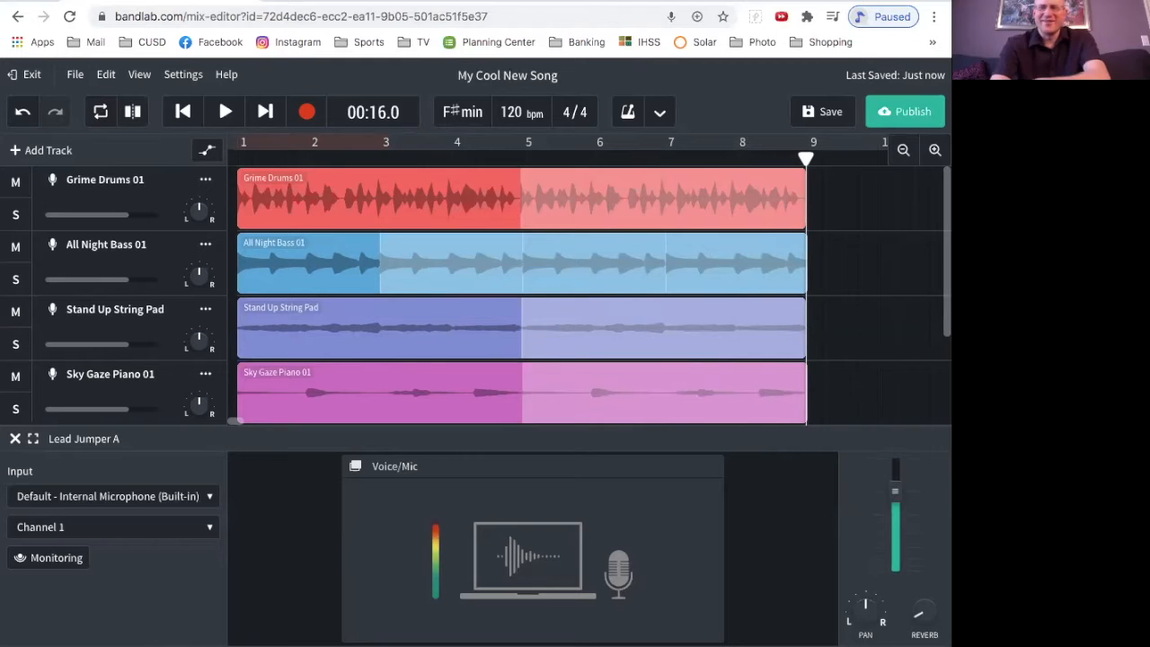
Step: Close the Lead Jumper A input panel to make room for all five tracks in the arrangement
scroll(334, 316, "down", 1)
scroll(400, 352, "up", 1)
scroll(626, 332, "down", 1)
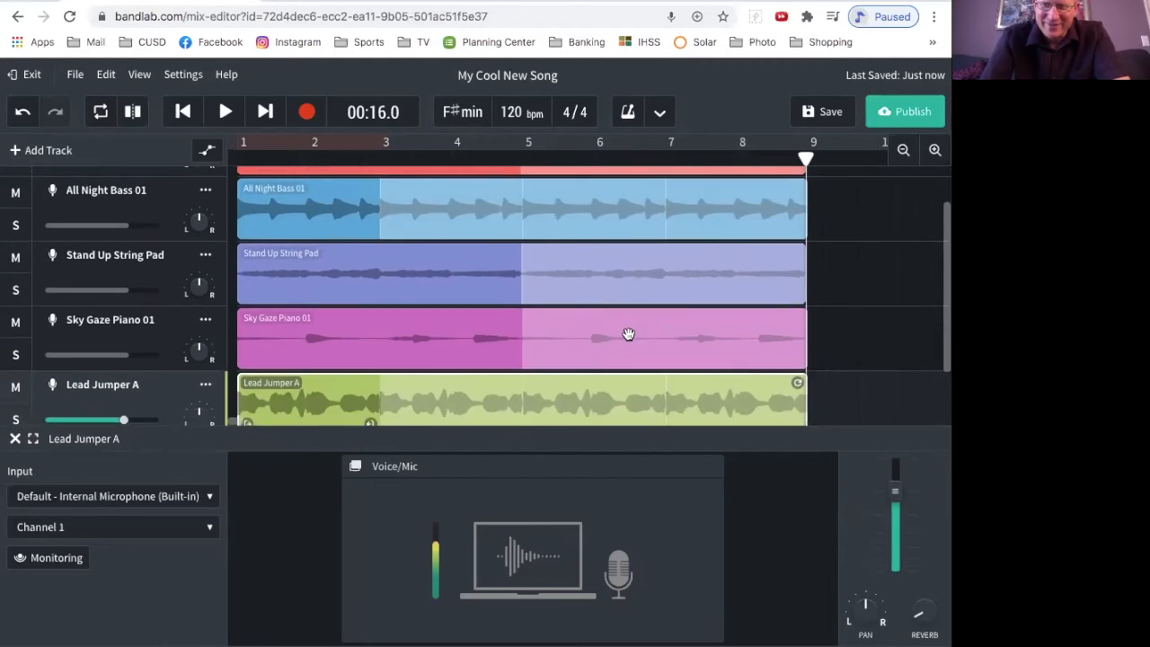
scroll(628, 334, "up", 1)
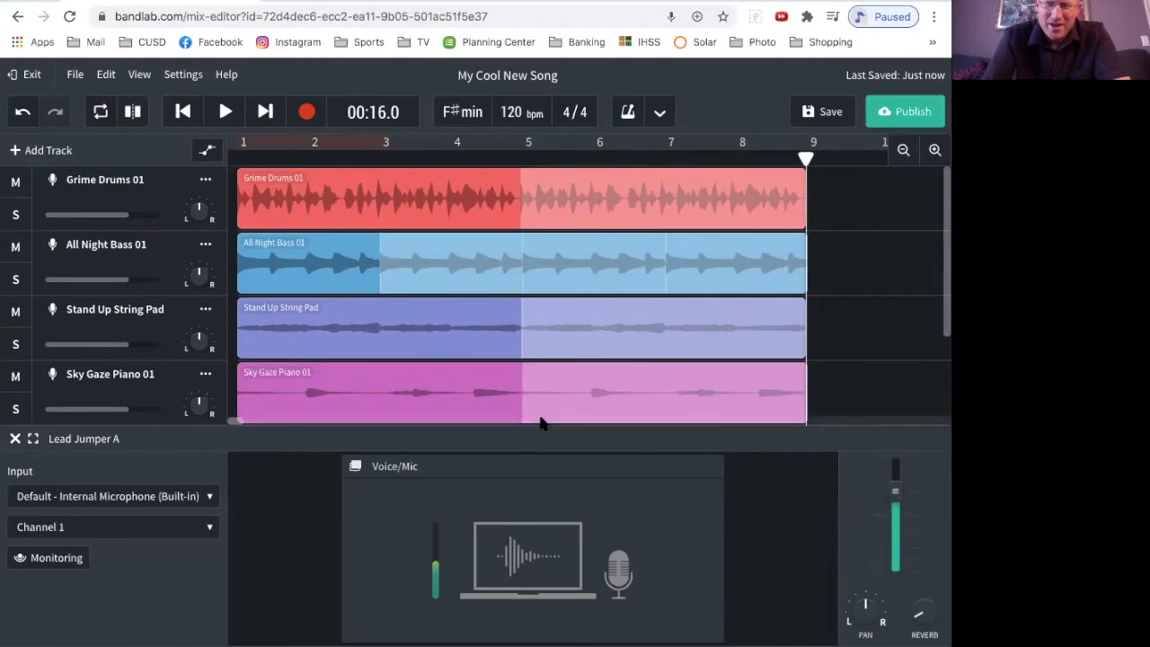
left_click(15, 439)
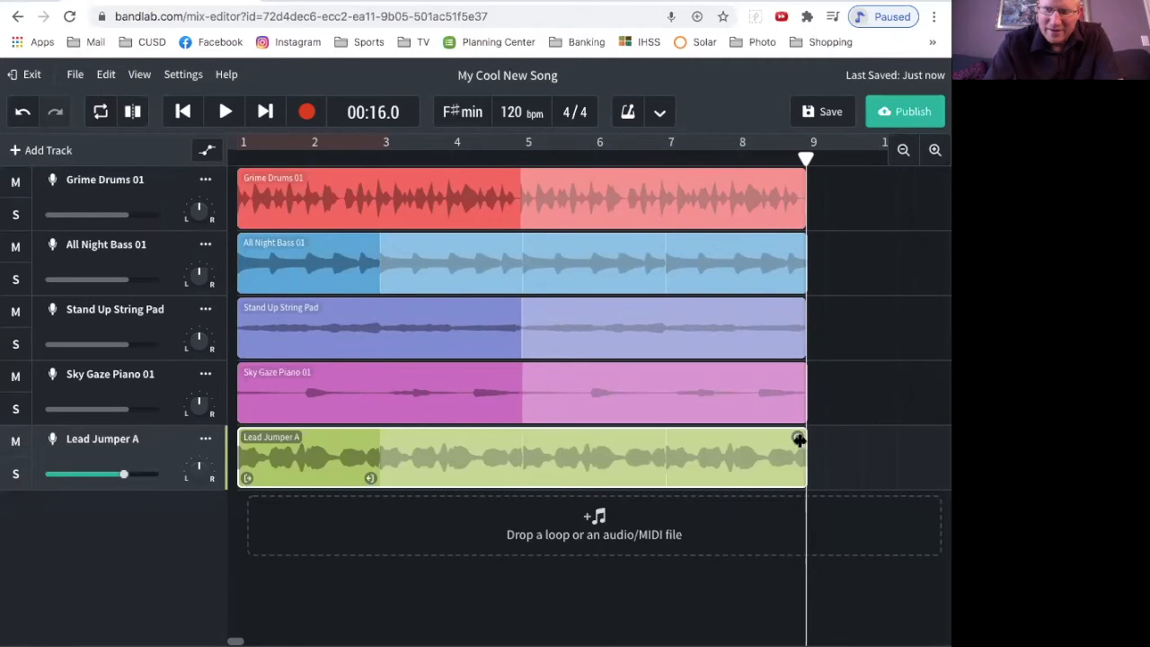
left_click_drag(800, 438, 525, 449)
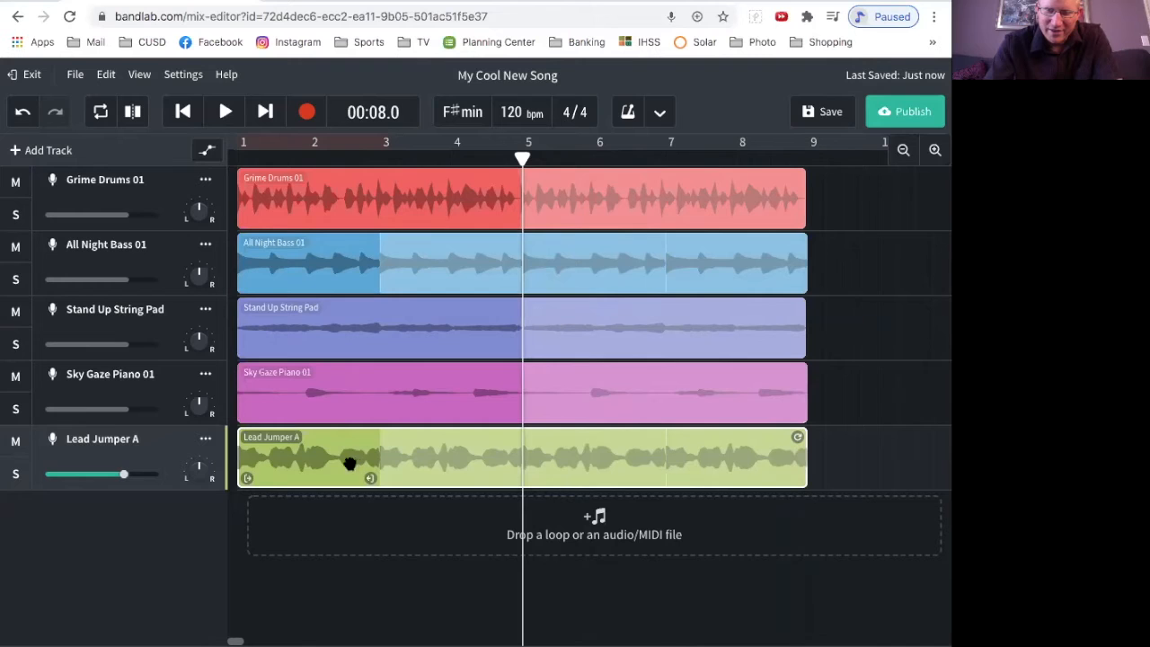
left_click_drag(246, 479, 423, 494)
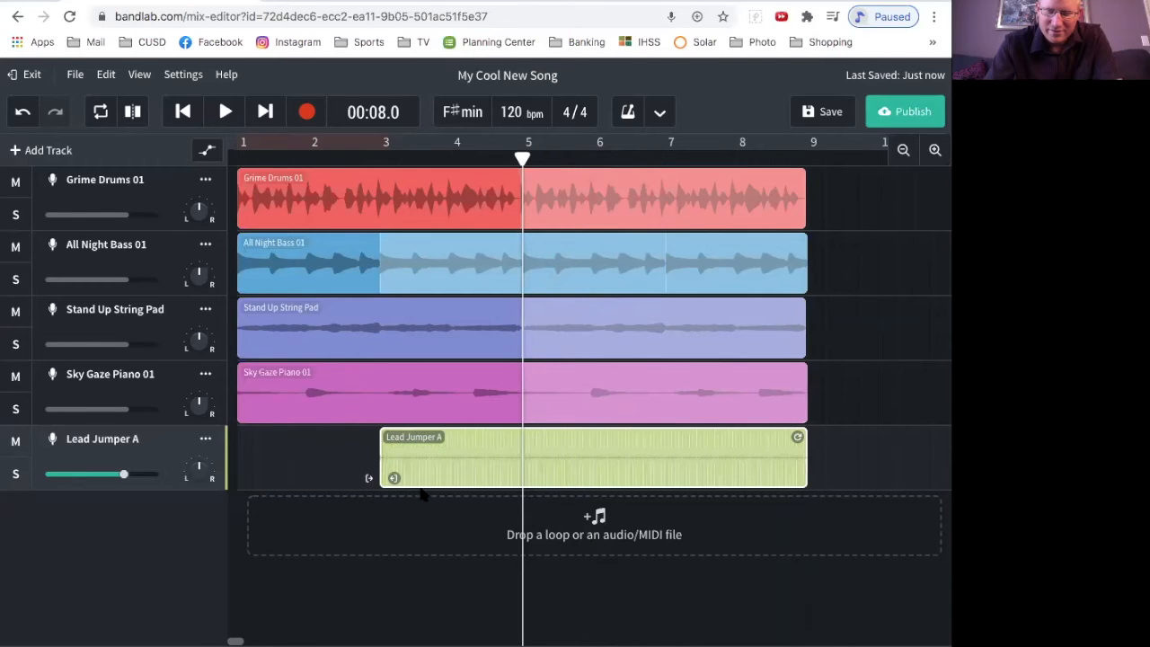
key("ctrl+z")
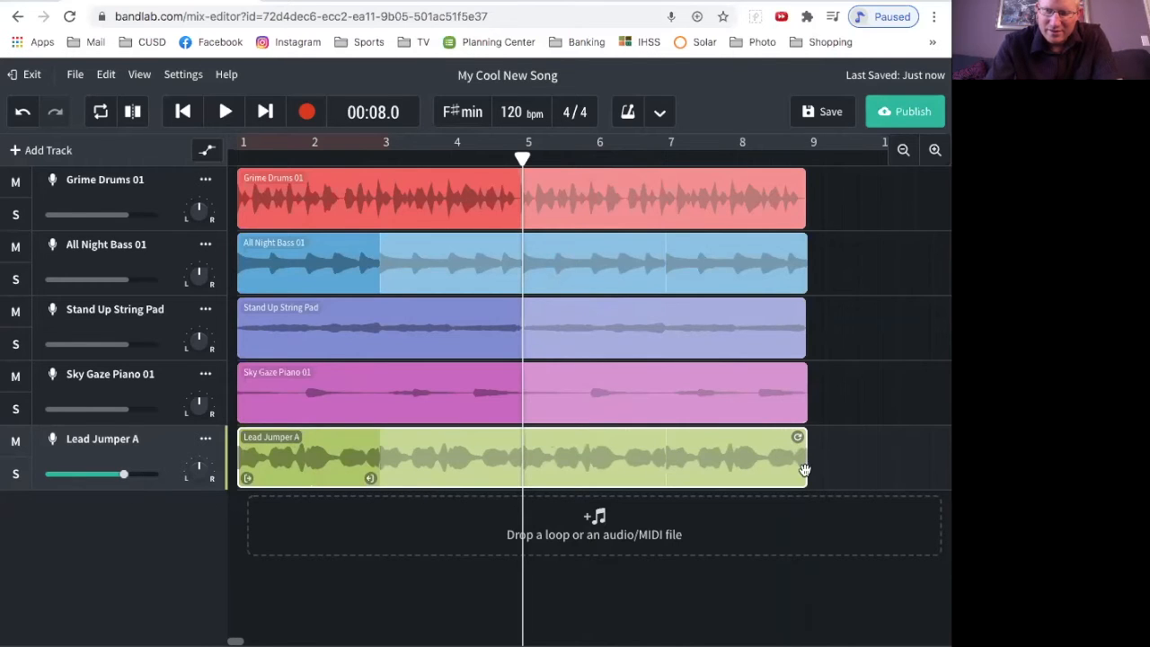
Step: Reduce the Lead Jumper A clip to one pass, move it to start at bar 5 and repeat it up to bar 9
left_click_drag(799, 438, 490, 428)
left_click_drag(622, 440, 609, 439)
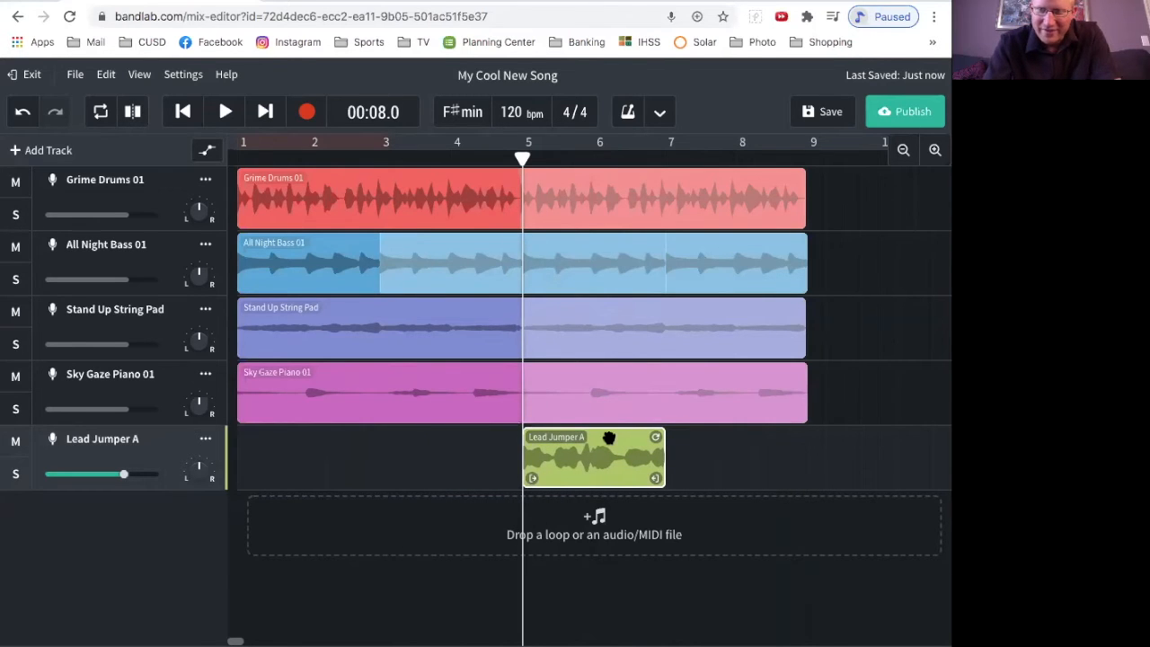
left_click_drag(656, 437, 798, 438)
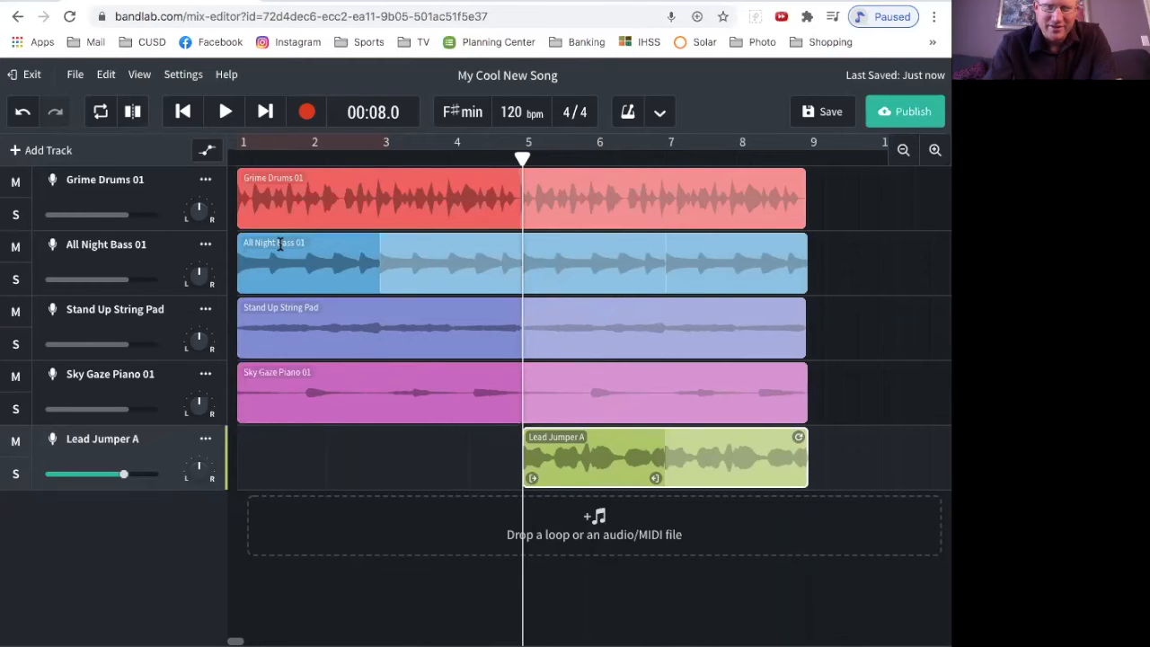
Step: Rearrange the All Night Bass 01 clip so it starts at bar 3 and repeats up to bar 9
left_click(308, 245)
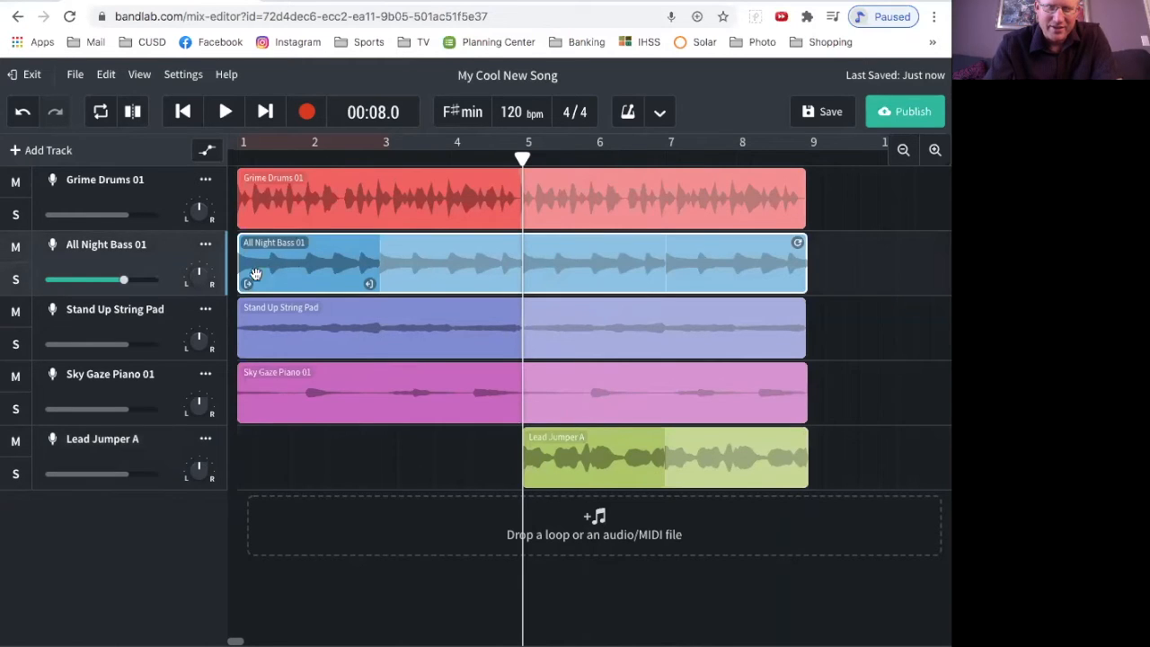
left_click_drag(799, 242, 634, 244)
left_click_drag(513, 243, 799, 243)
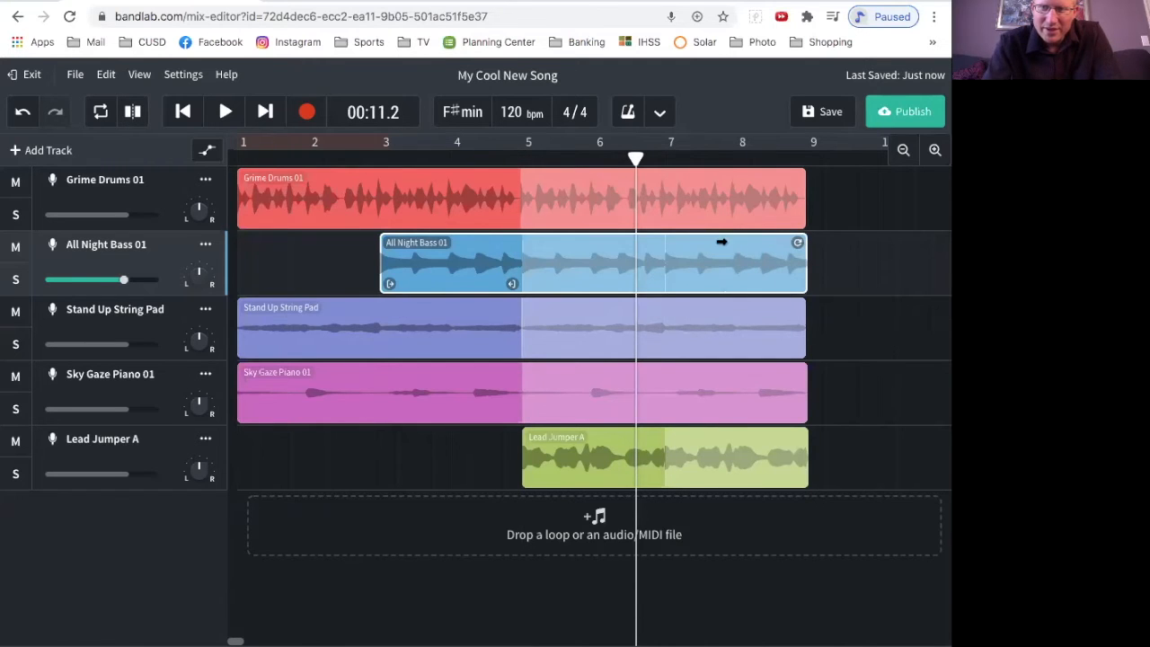
Step: Remove the repeat from the Grime Drums 01 clip and move it to play from bar 5 to bar 9
left_click(353, 176)
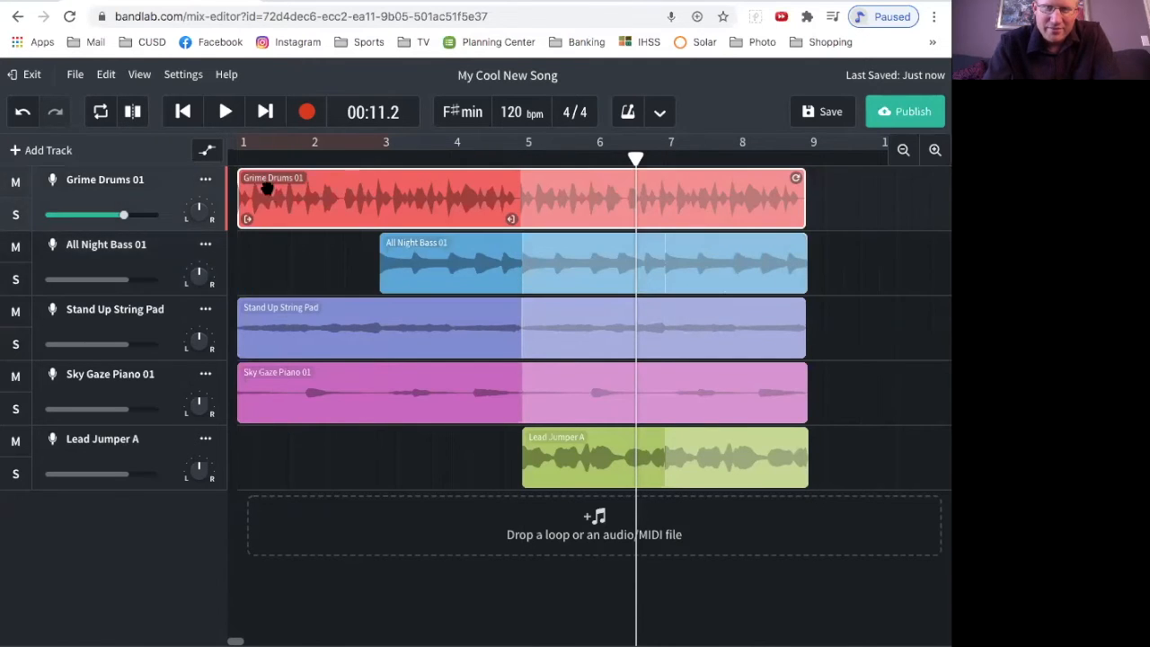
left_click_drag(736, 177, 520, 178)
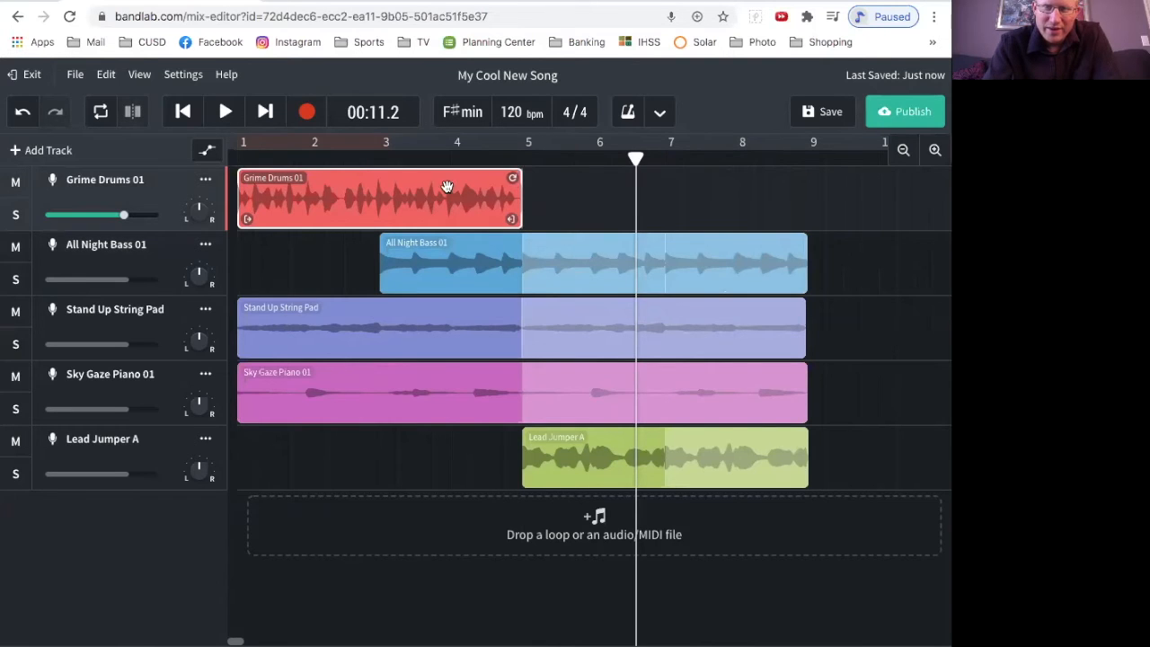
left_click_drag(426, 187, 771, 205)
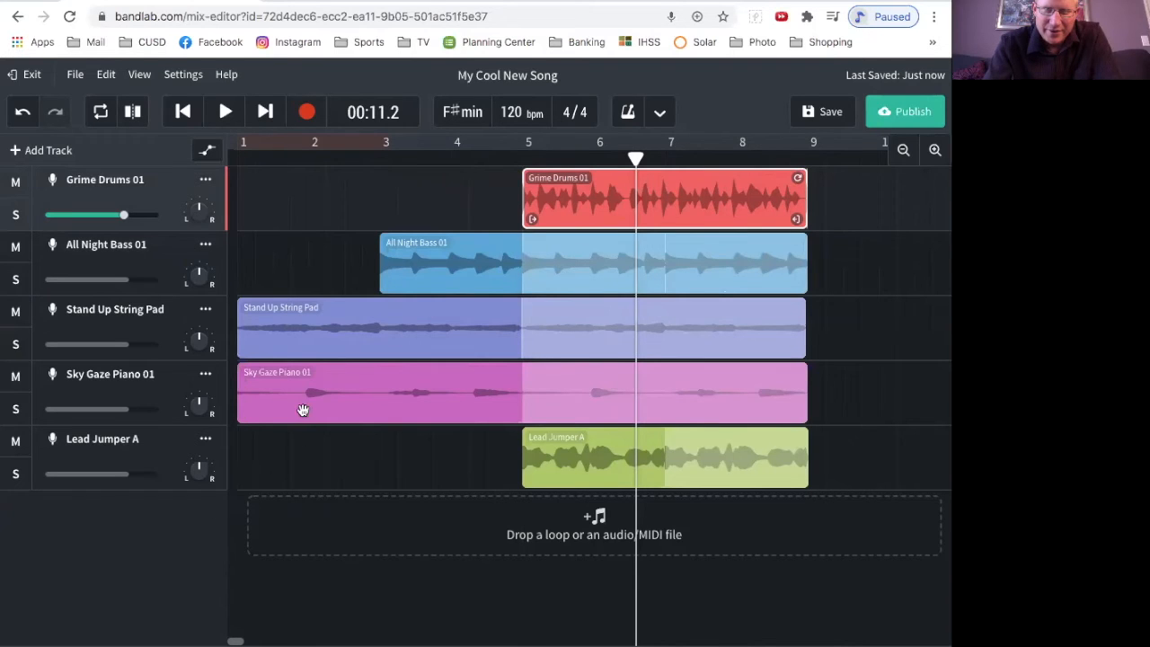
Step: Trim the Sky Gaze Piano 01 clip to its first two bars and place it at bar 3 with a copy at bar 7
left_click_drag(805, 375, 514, 392)
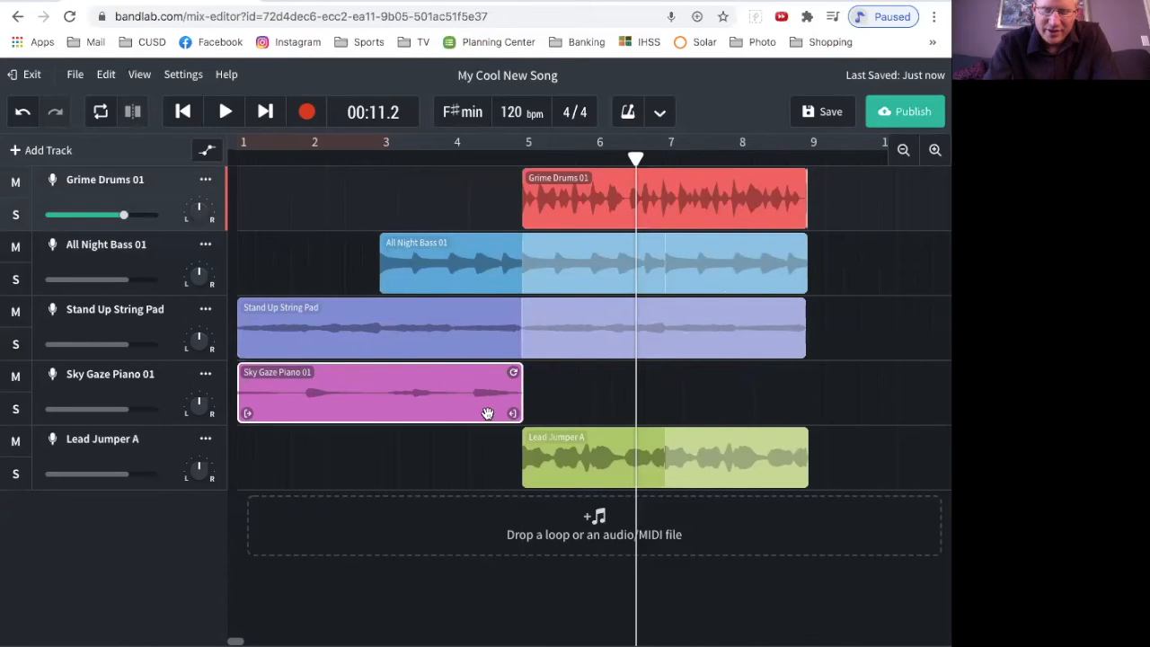
left_click_drag(514, 411, 371, 411)
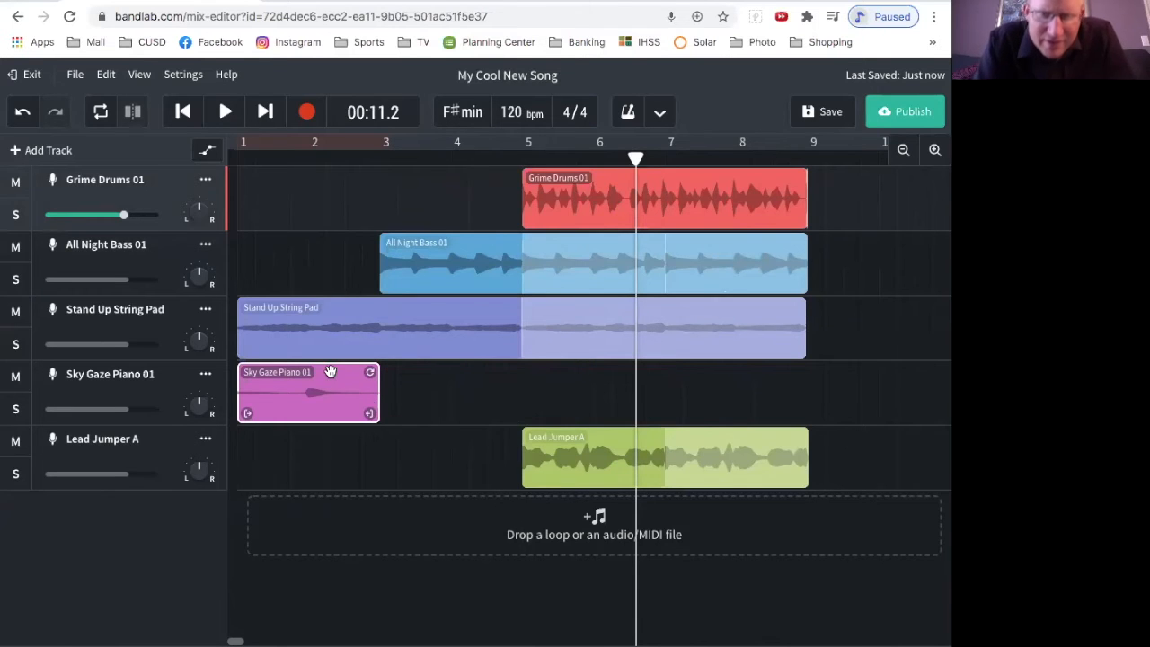
left_click(368, 366)
left_click_drag(331, 379, 471, 378)
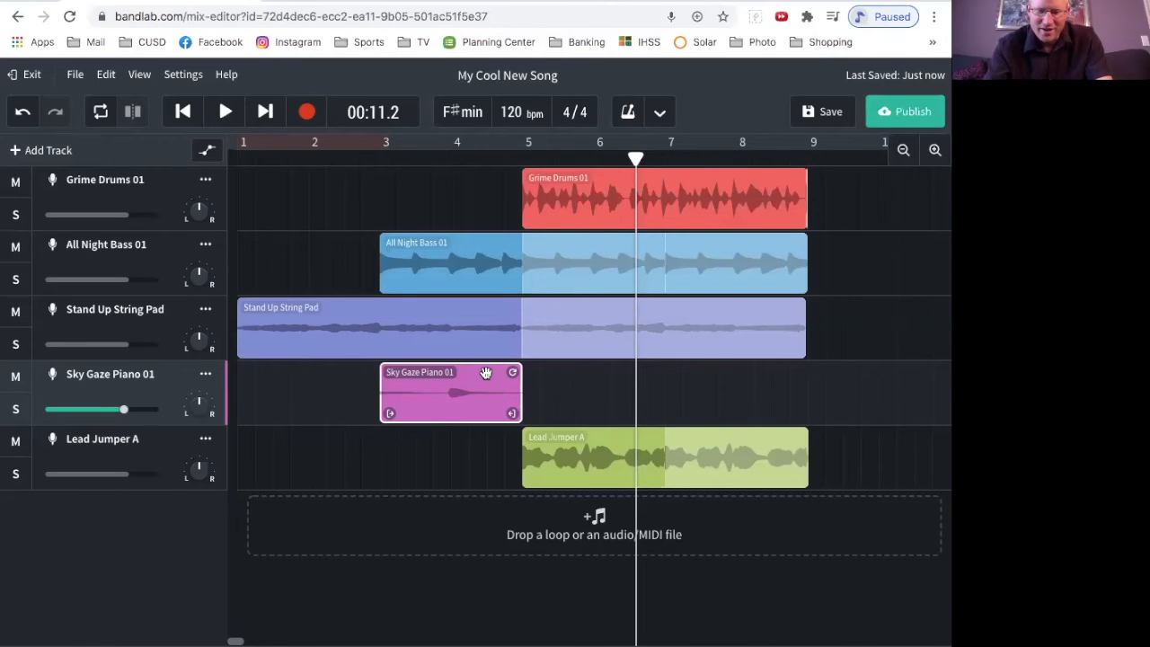
left_click_drag(485, 373, 769, 391)
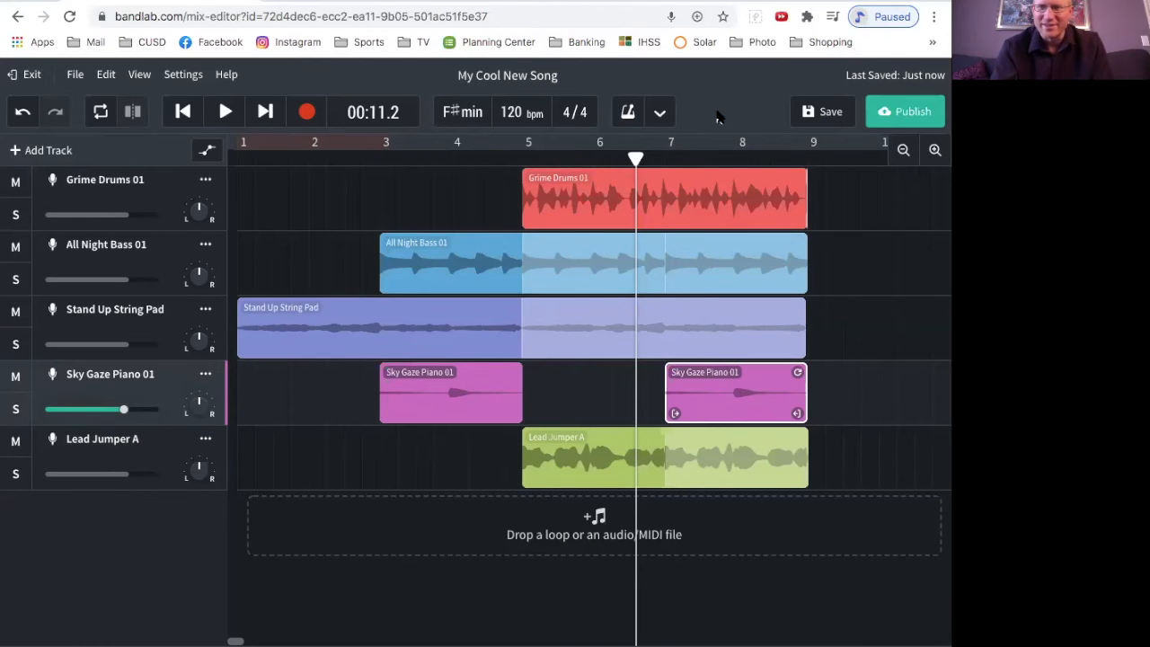
Step: Return to the start and play the rearranged song with its staggered track entries
key("Return")
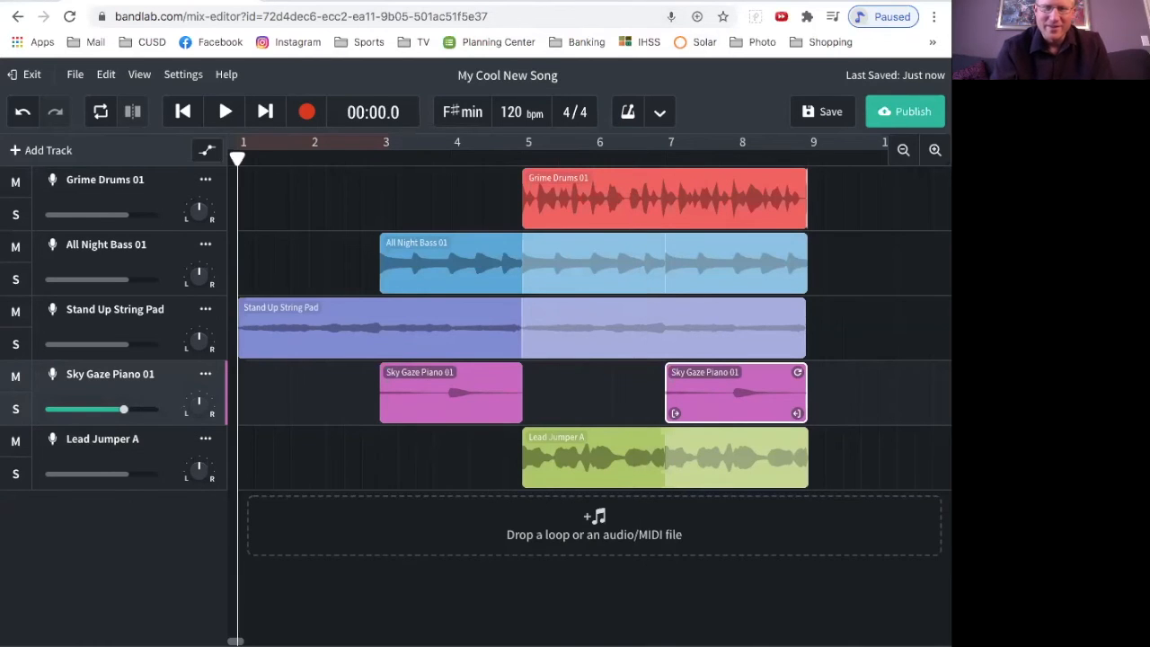
key("space")
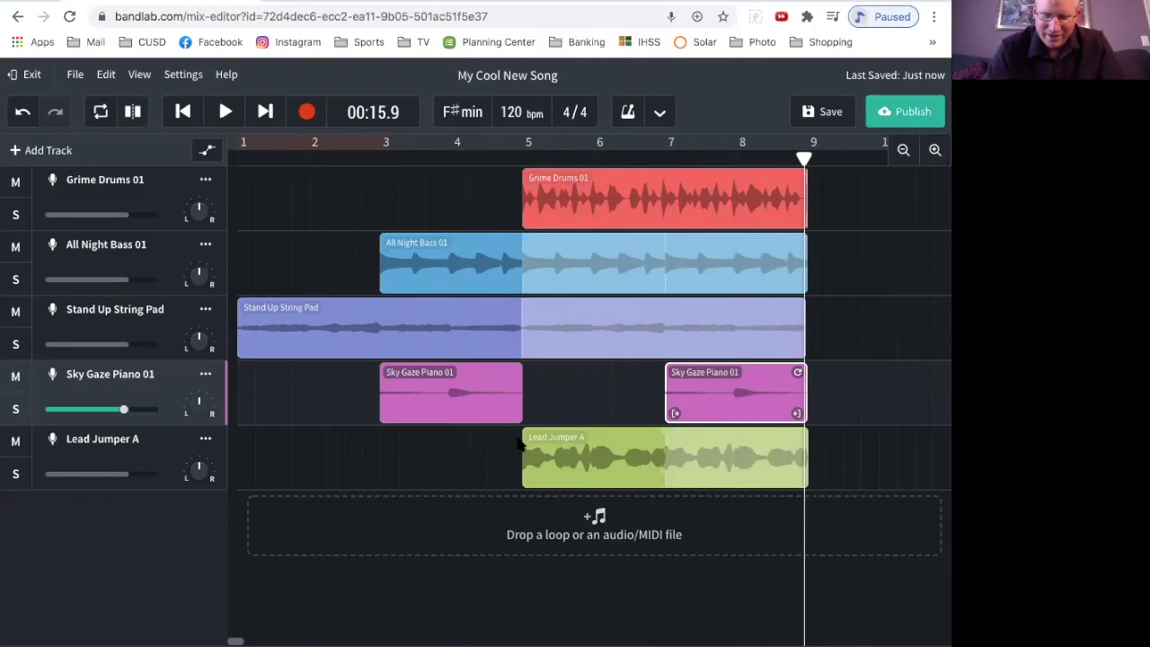
Step: Shorten the Lead Jumper A clip to a single pass running from bar 7 to bar 9
left_click(632, 457)
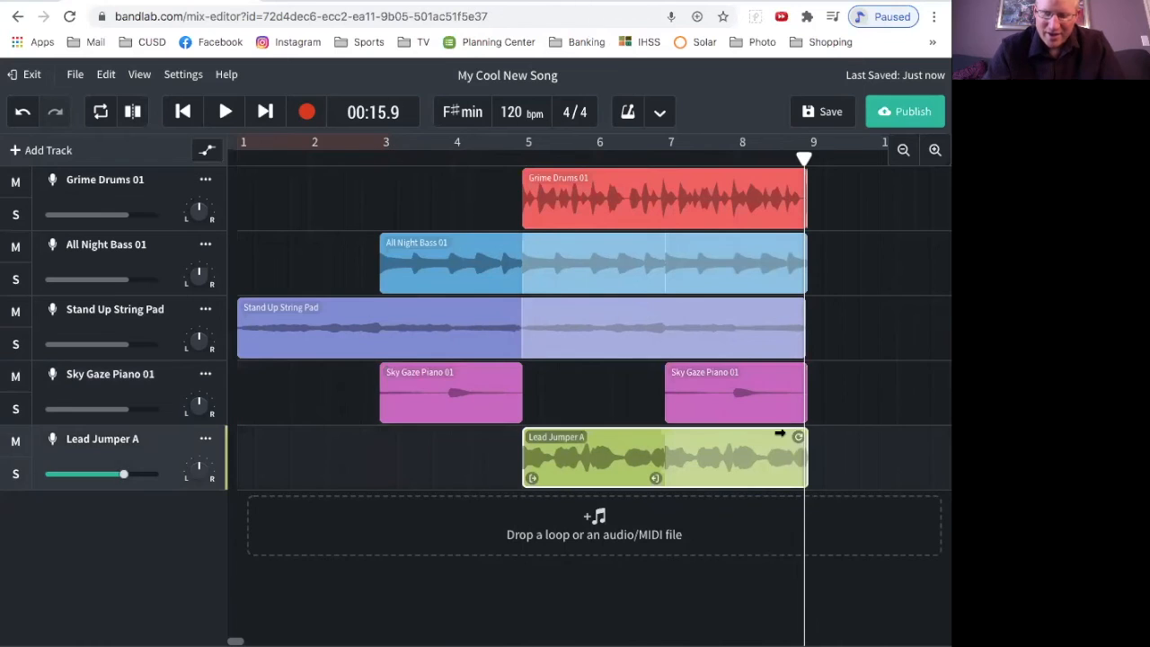
left_click(665, 435)
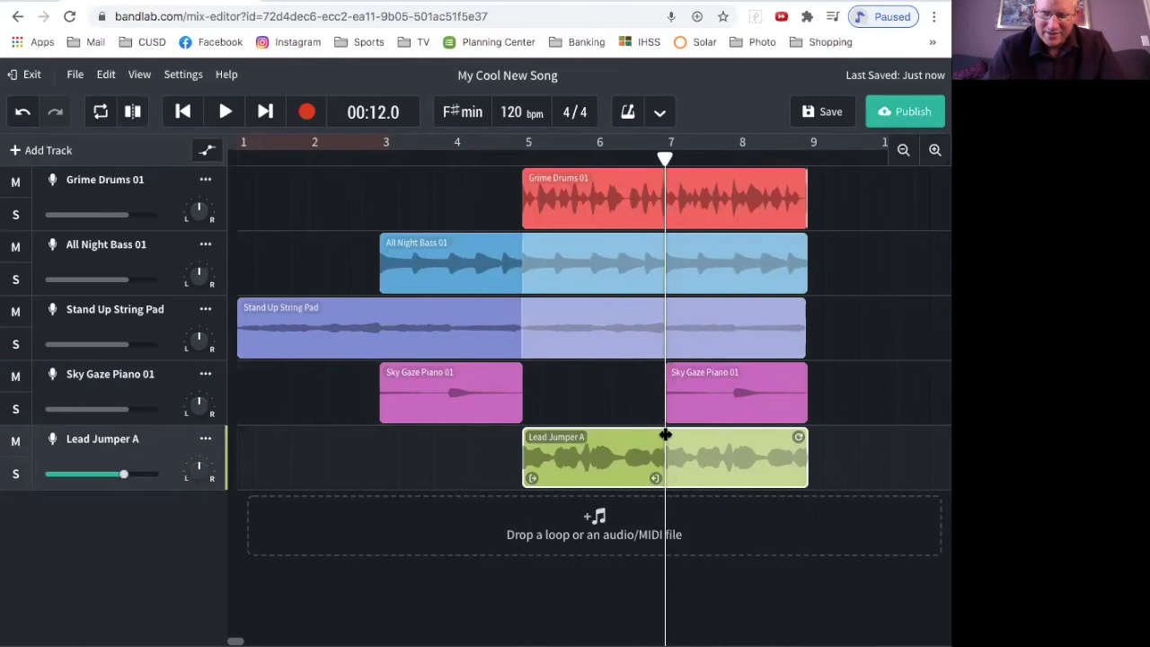
left_click_drag(799, 437, 755, 446)
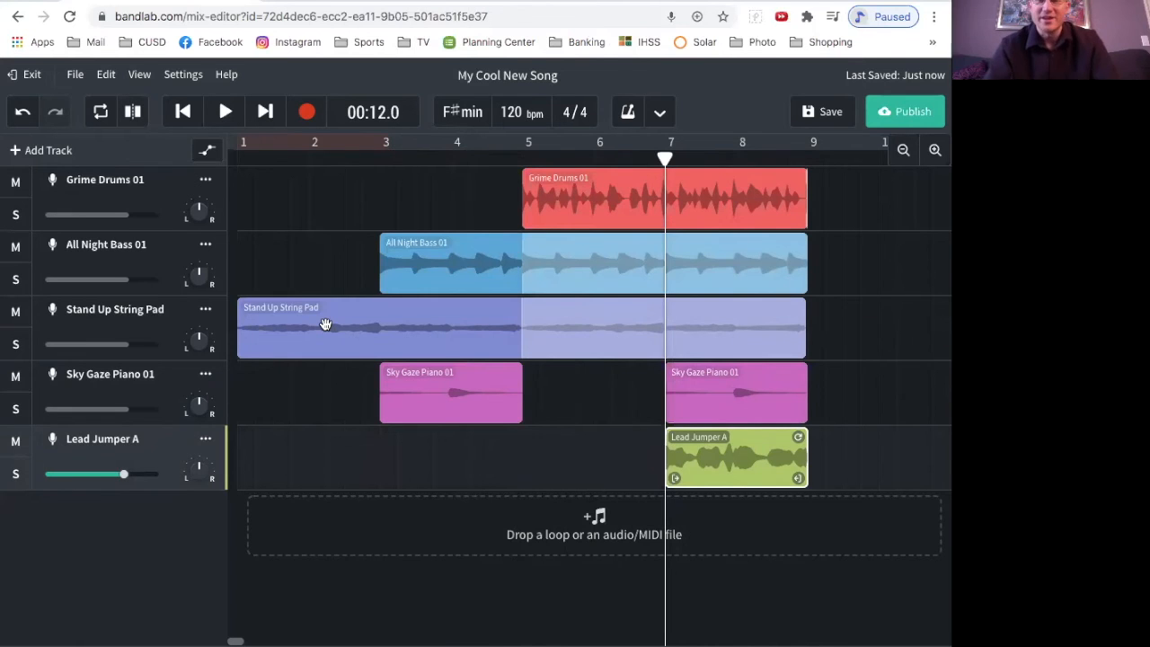
Step: Play the song from the beginning to hear the lead enter at bar 7, pausing just past the last clips
key("Home")
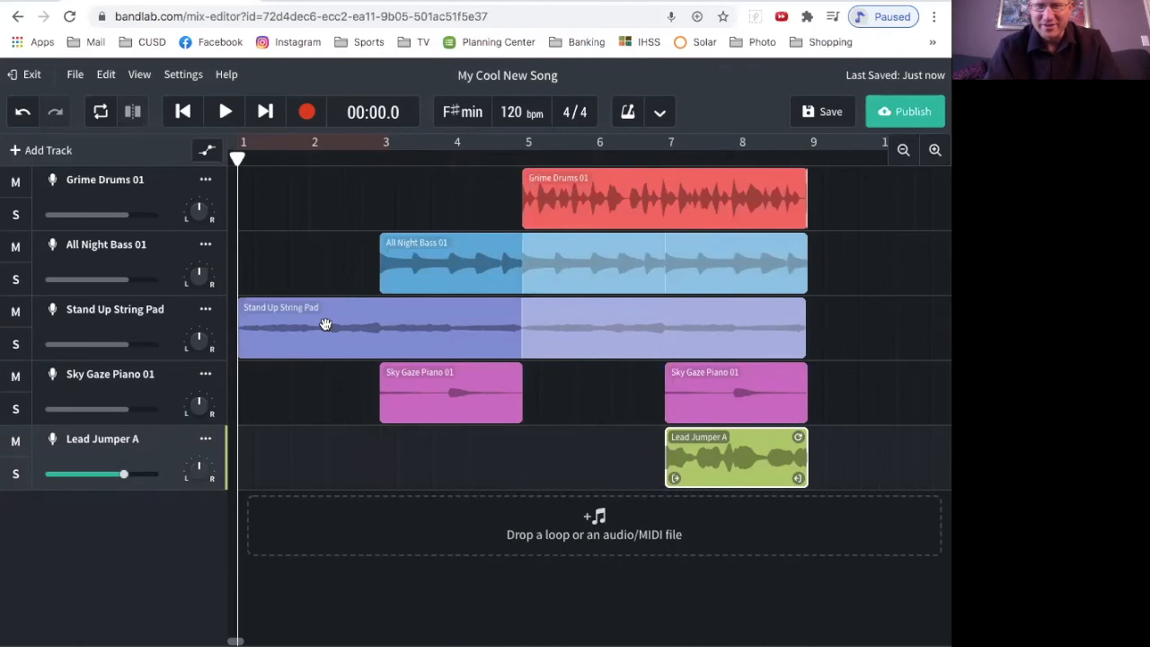
key("space")
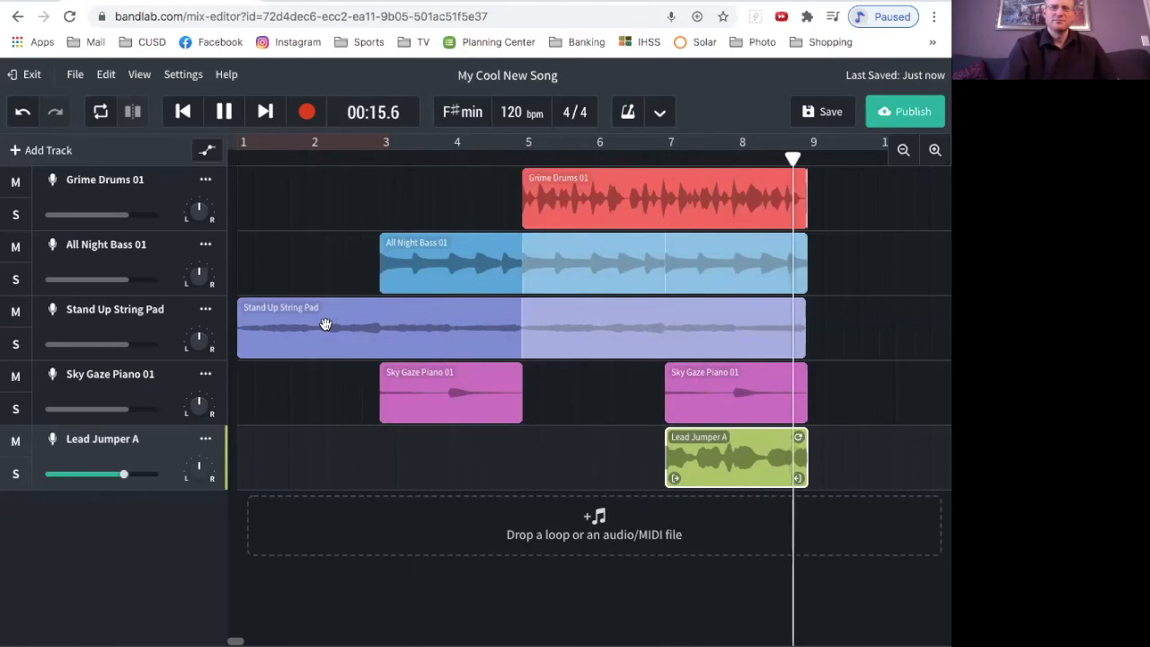
key("space")
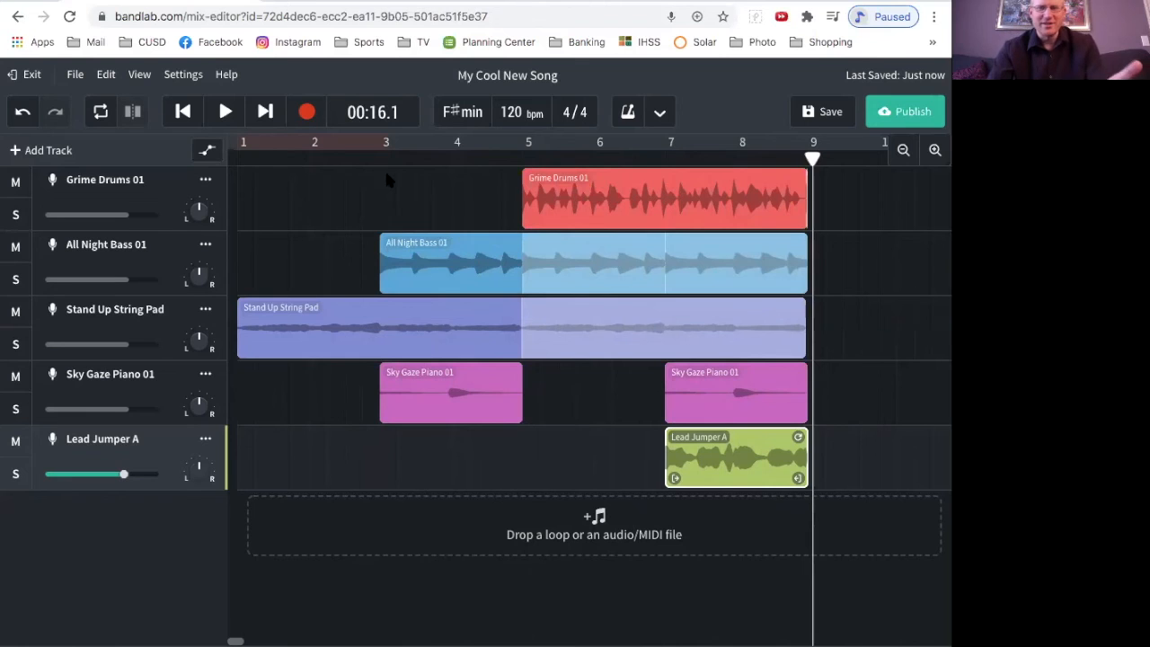
scroll(549, 257, "right", 3)
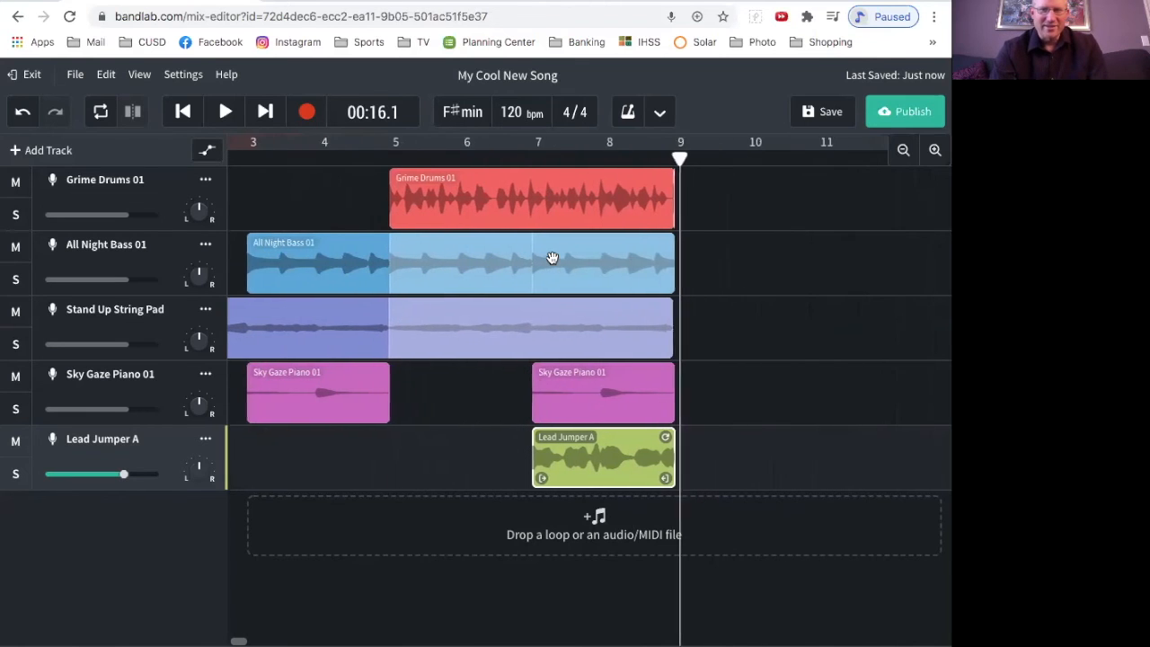
scroll(552, 258, "right", 2)
scroll(551, 256, "right", 2)
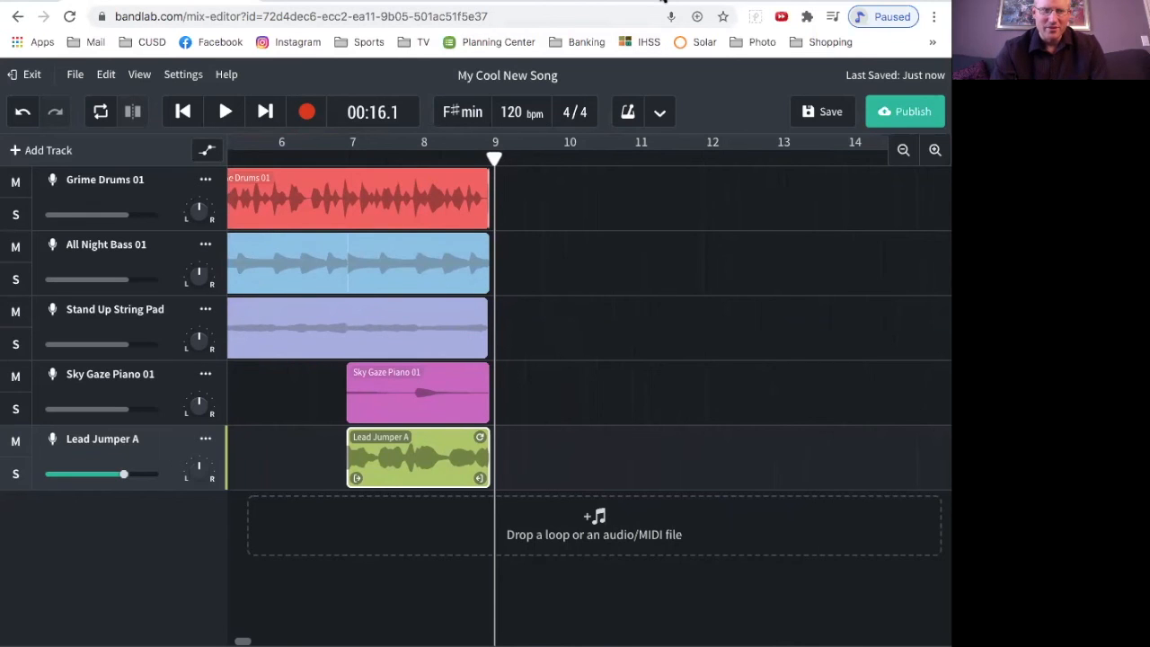
scroll(640, 364, "right", 6)
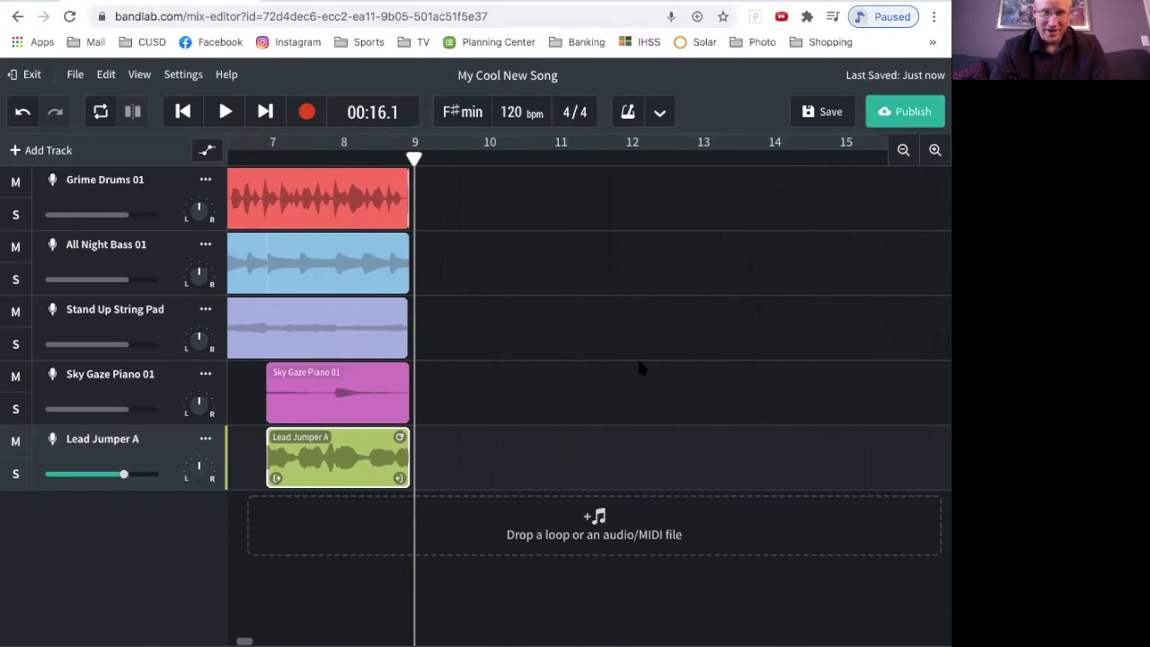
scroll(640, 364, "left", 12)
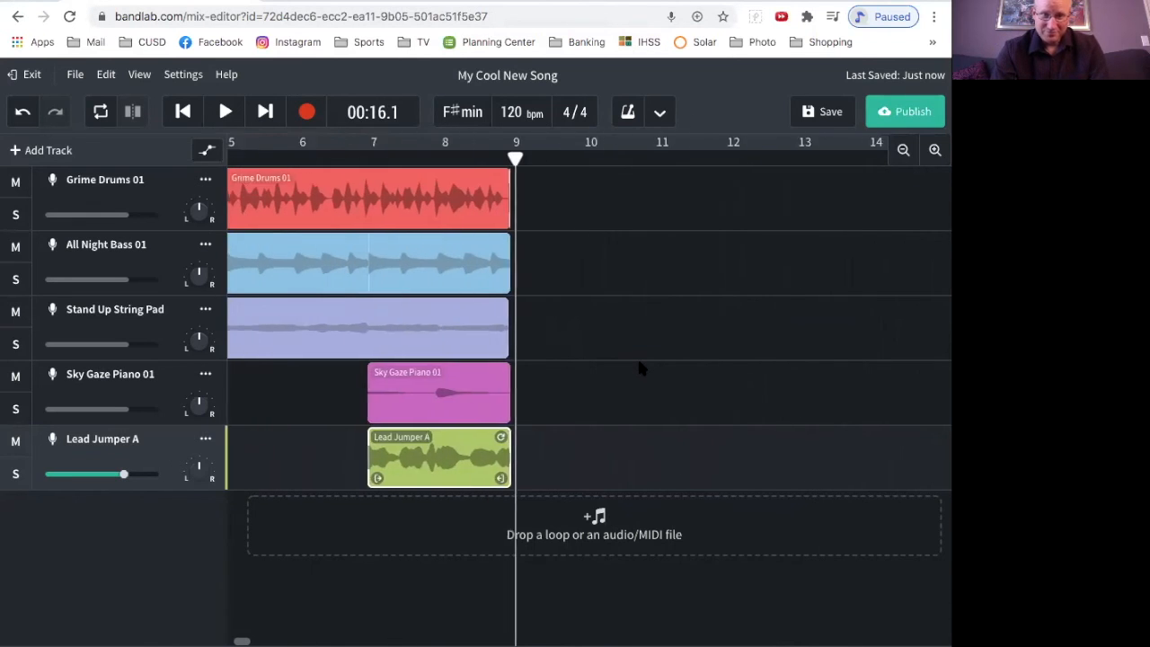
scroll(639, 367, "right", 8)
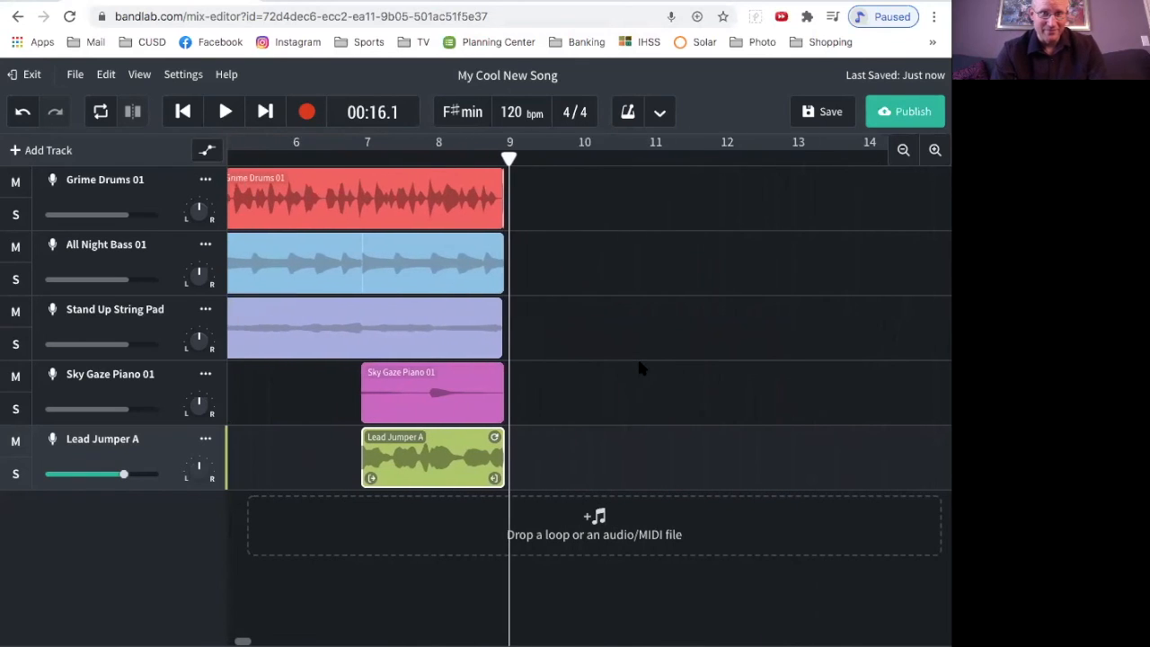
scroll(639, 367, "left", 1)
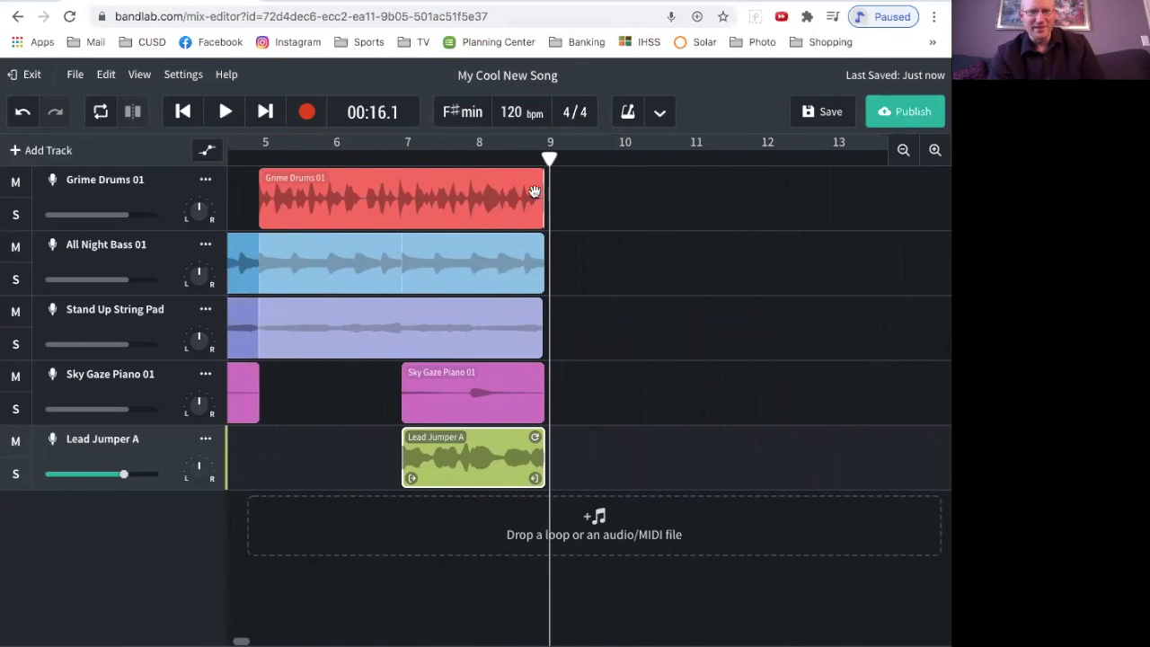